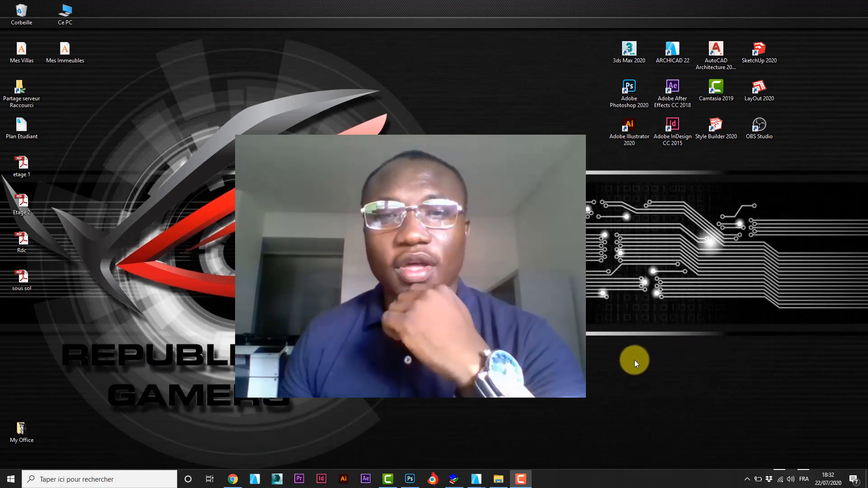
- Arrange the Plan étudiant and Plan pro project windows side by side
{"action": "mouse_move", "coordinate": [478, 481]}
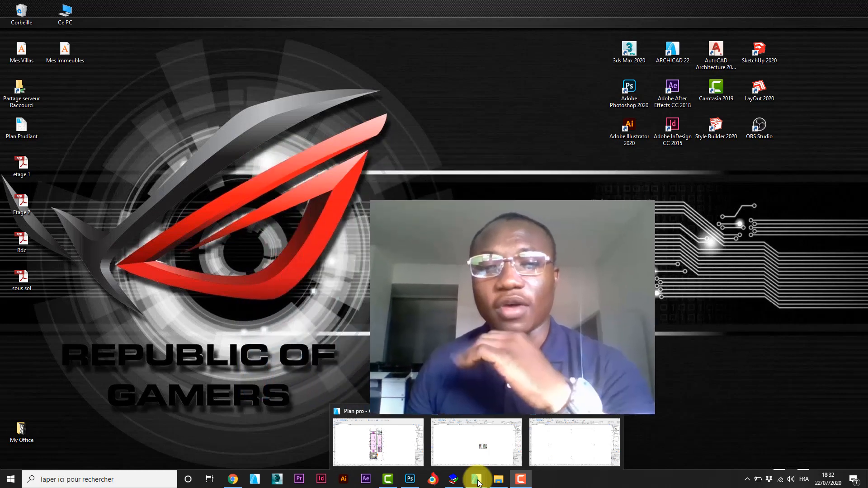
{"action": "mouse_move", "coordinate": [470, 446]}
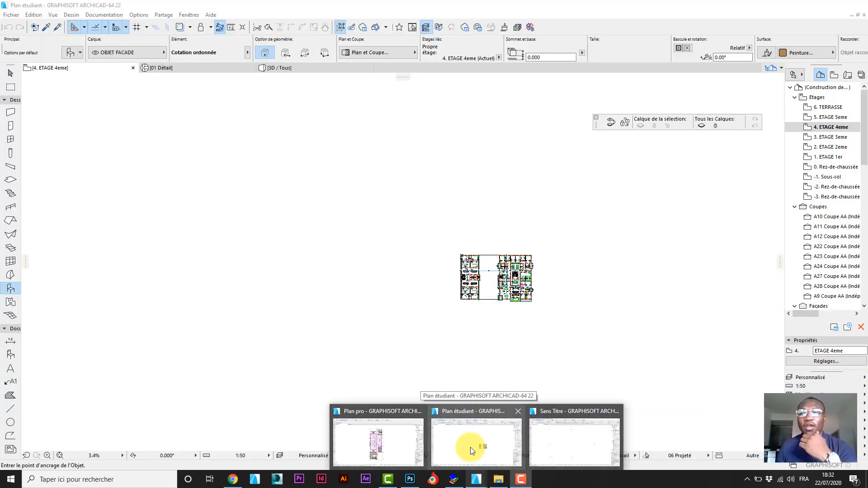
{"action": "left_click", "coordinate": [470, 447]}
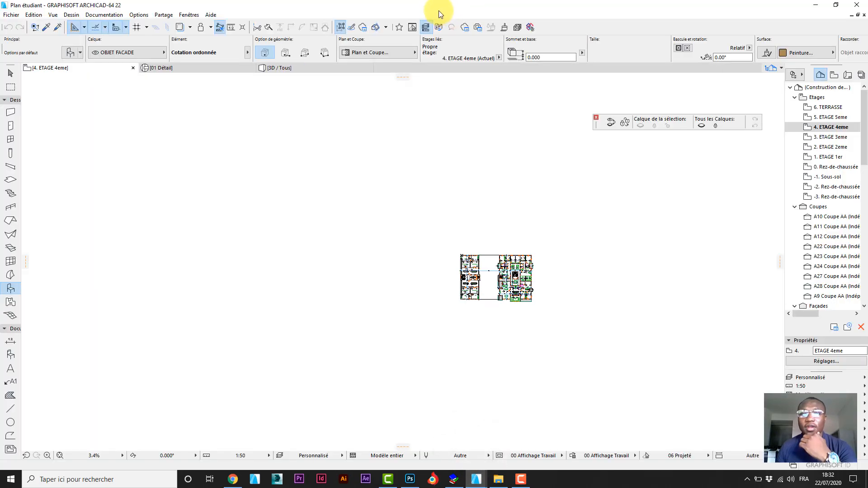
{"action": "left_click_drag", "start_coordinate": [439, 11], "coordinate": [1, 14]}
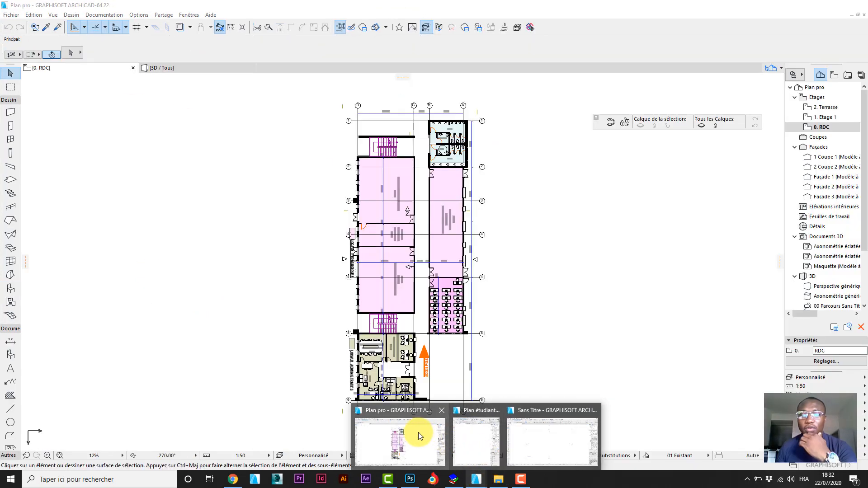
{"action": "left_click", "coordinate": [418, 432]}
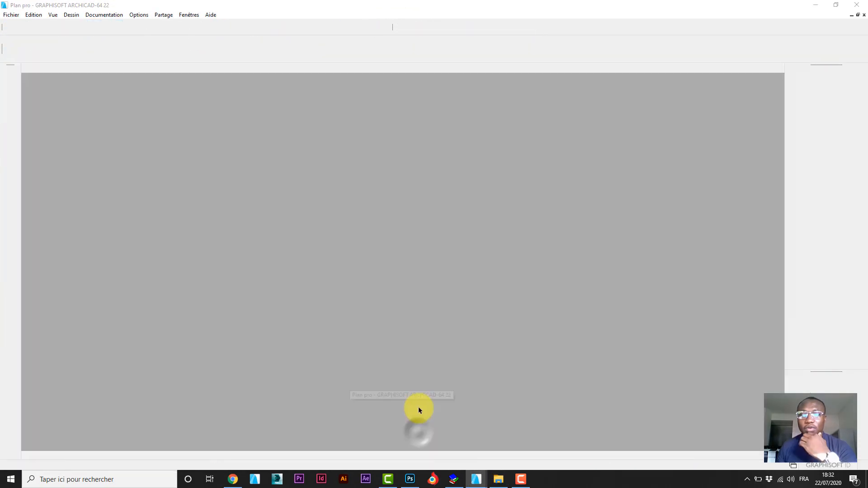
{"action": "left_click_drag", "start_coordinate": [437, 9], "coordinate": [867, 116]}
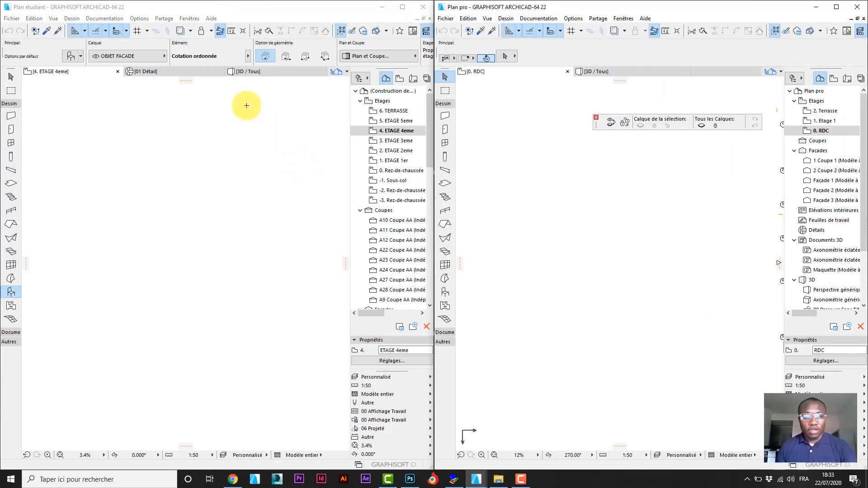
- Open the model view layer settings in both Plan étudiant and Plan pro and examine their layer lists side by side
{"action": "left_click", "coordinate": [139, 23]}
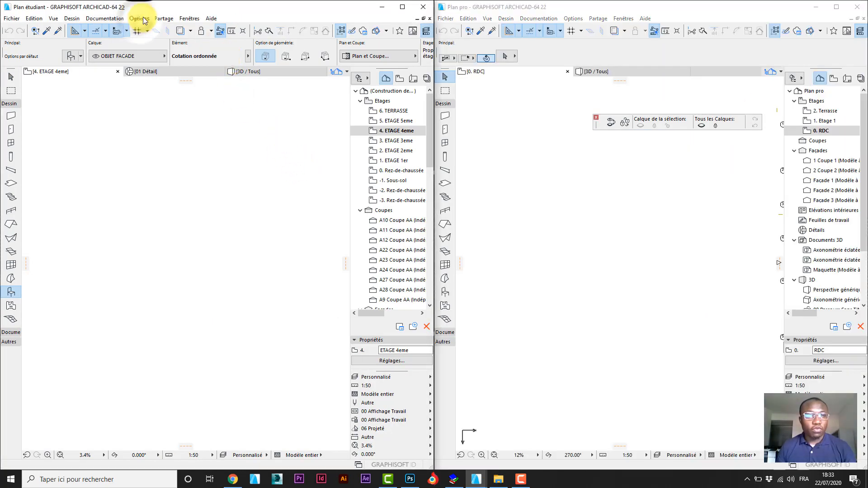
{"action": "left_click", "coordinate": [139, 19]}
{"action": "mouse_move", "coordinate": [157, 31]}
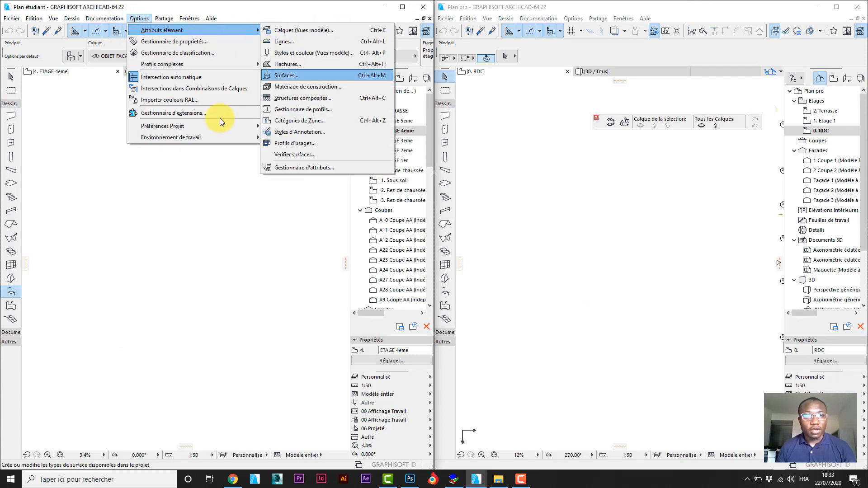
{"action": "left_click", "coordinate": [149, 225]}
{"action": "key", "text": "ctrl+k"}
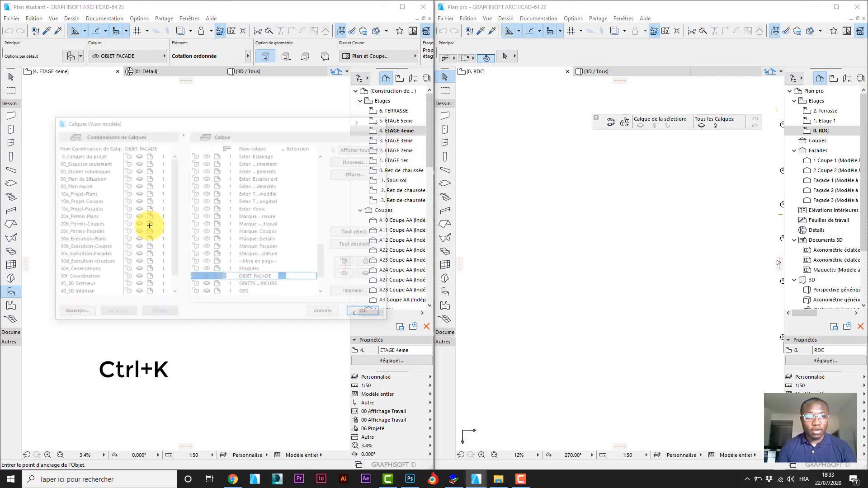
{"action": "left_click", "coordinate": [551, 213]}
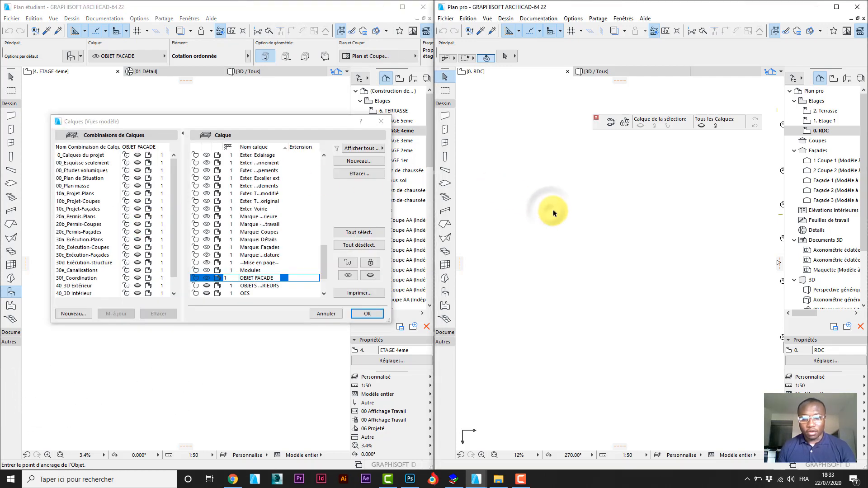
{"action": "key", "text": "ctrl+k"}
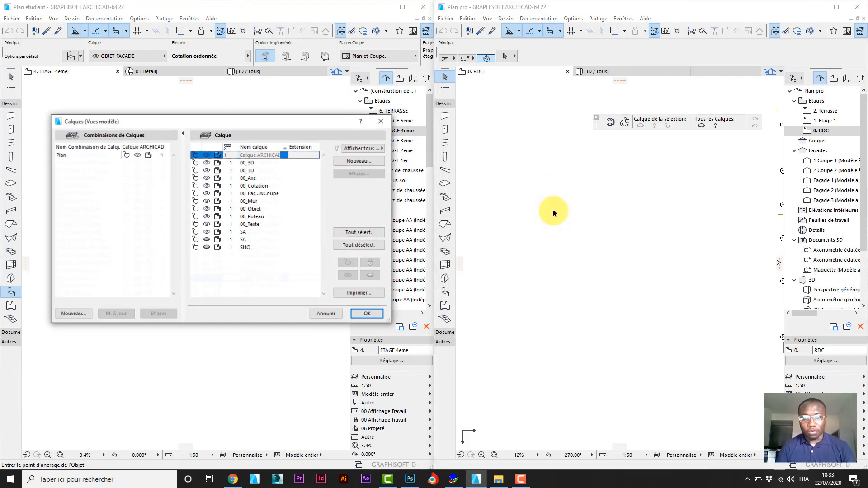
{"action": "left_click_drag", "start_coordinate": [289, 120], "coordinate": [536, 148]}
{"action": "left_click_drag", "start_coordinate": [606, 154], "coordinate": [684, 124]}
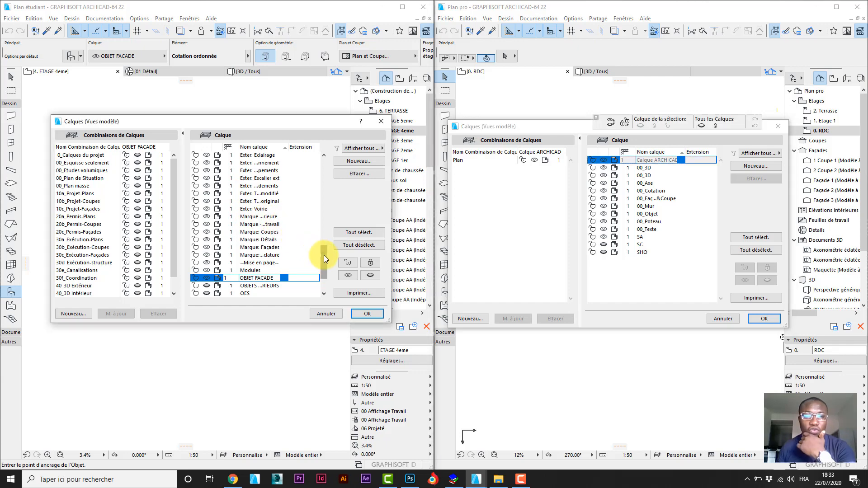
{"action": "left_click_drag", "start_coordinate": [324, 255], "coordinate": [319, 169]}
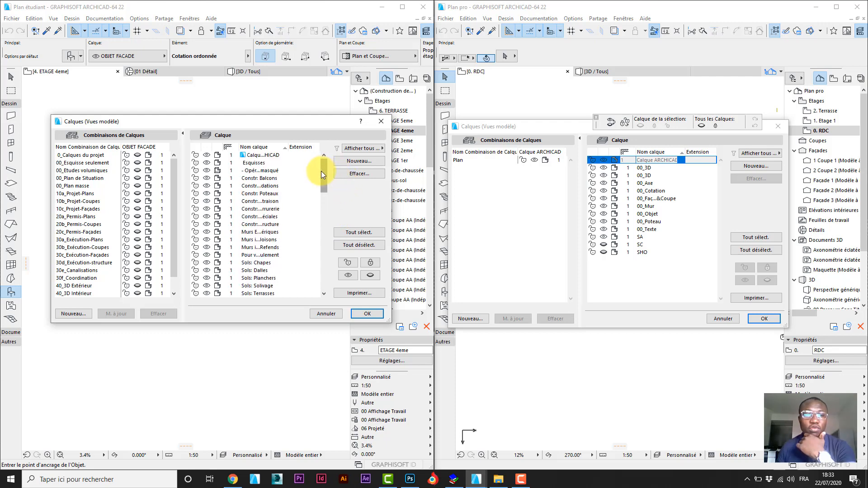
{"action": "left_click_drag", "start_coordinate": [324, 170], "coordinate": [309, 279]}
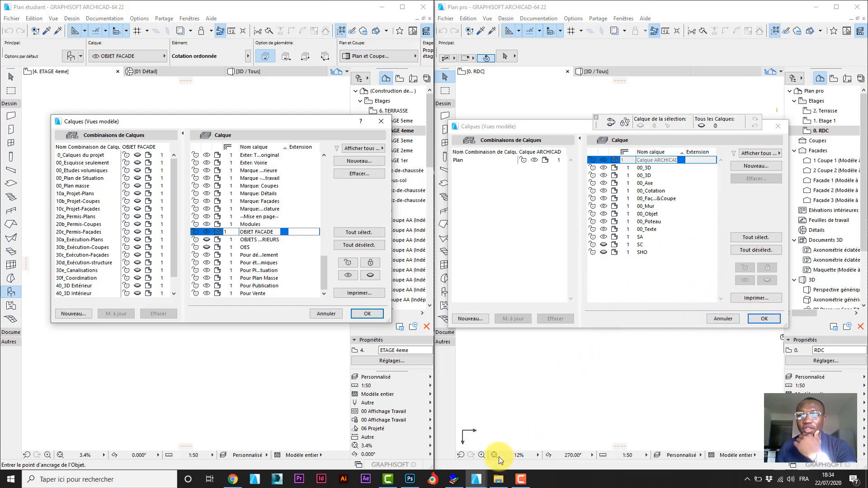
- Switch to the untitled project, open its model view layer settings and review the layer combinations
{"action": "mouse_move", "coordinate": [481, 482]}
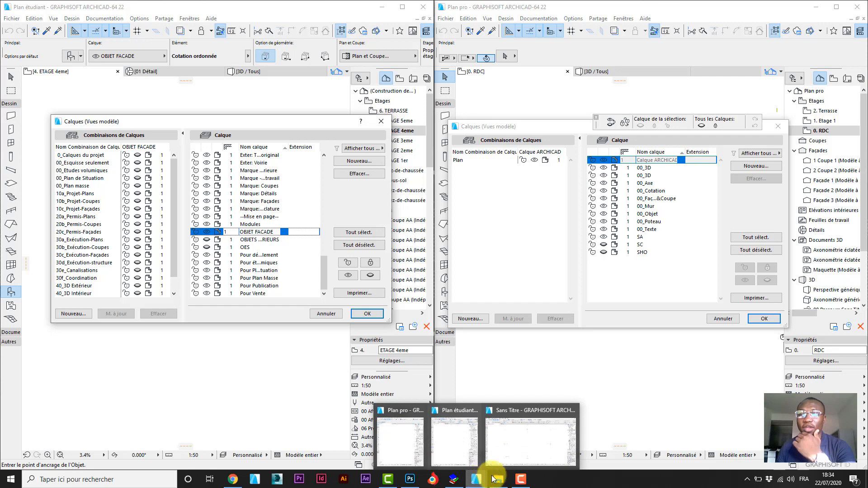
{"action": "left_click", "coordinate": [530, 440]}
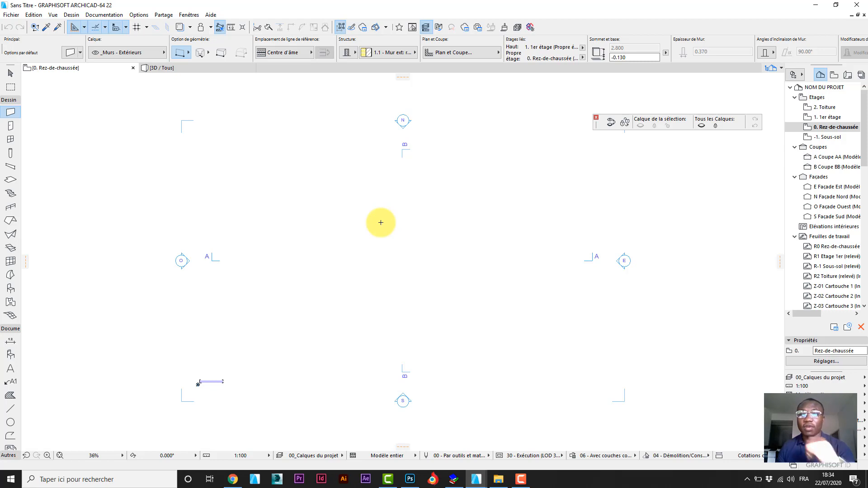
{"action": "left_click", "coordinate": [140, 14]}
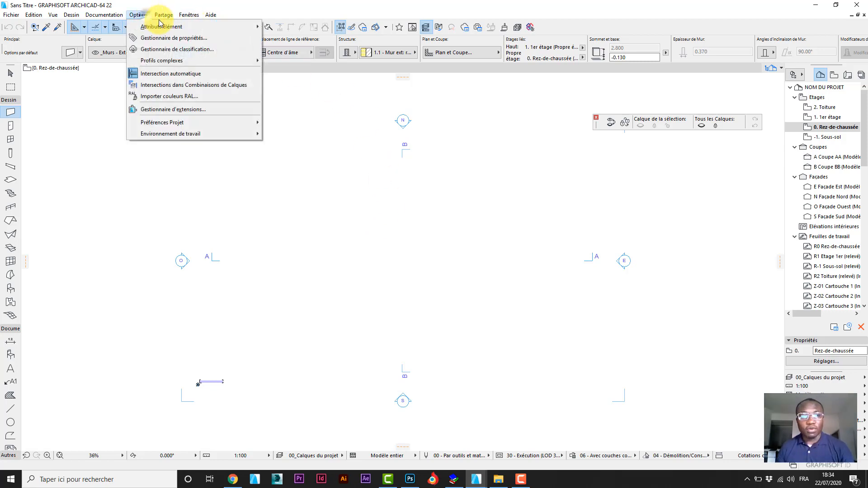
{"action": "mouse_move", "coordinate": [159, 27]}
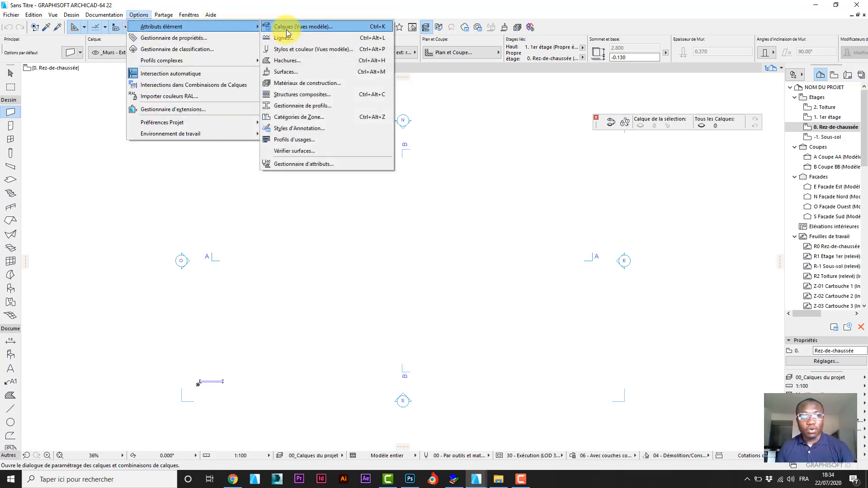
{"action": "left_click", "coordinate": [367, 243]}
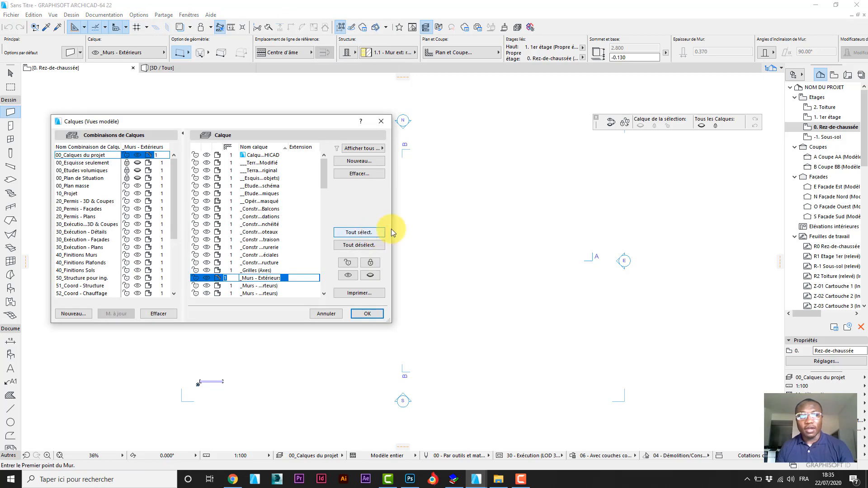
{"action": "left_click_drag", "start_coordinate": [299, 126], "coordinate": [403, 79]}
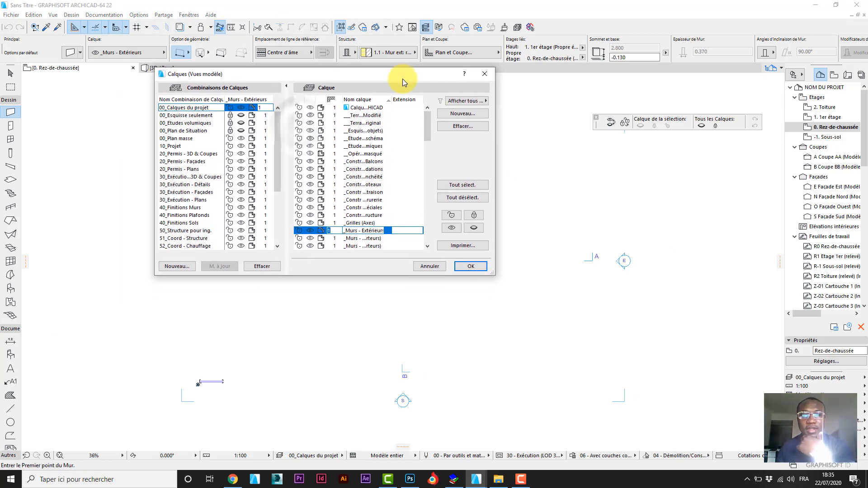
{"action": "left_click_drag", "start_coordinate": [278, 140], "coordinate": [271, 156]}
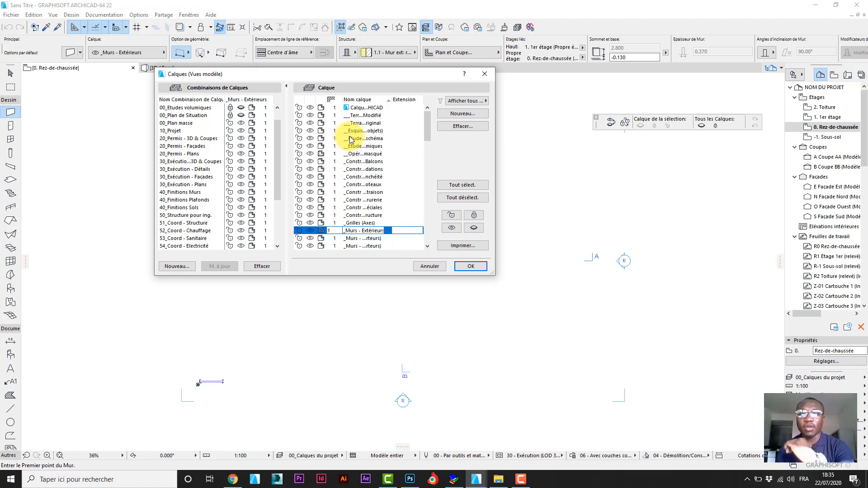
- Delete all existing layers of the untitled project together with the elements on them
{"action": "left_click", "coordinate": [367, 117]}
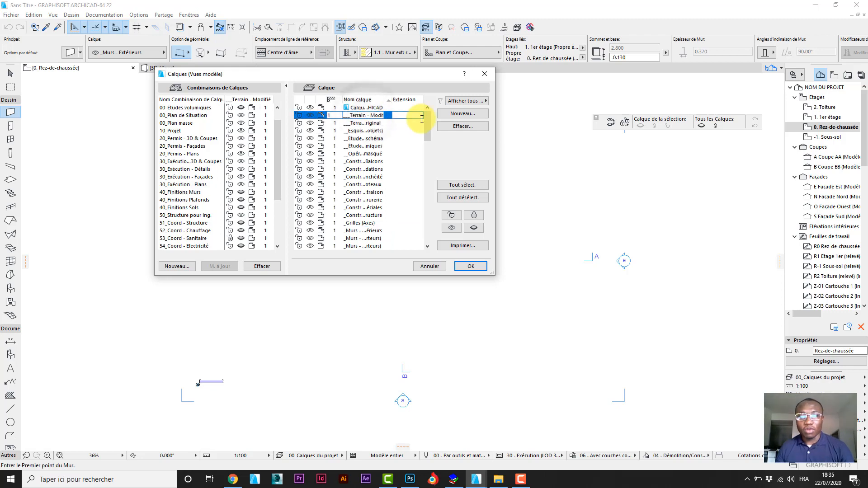
{"action": "left_click_drag", "start_coordinate": [427, 122], "coordinate": [435, 224]}
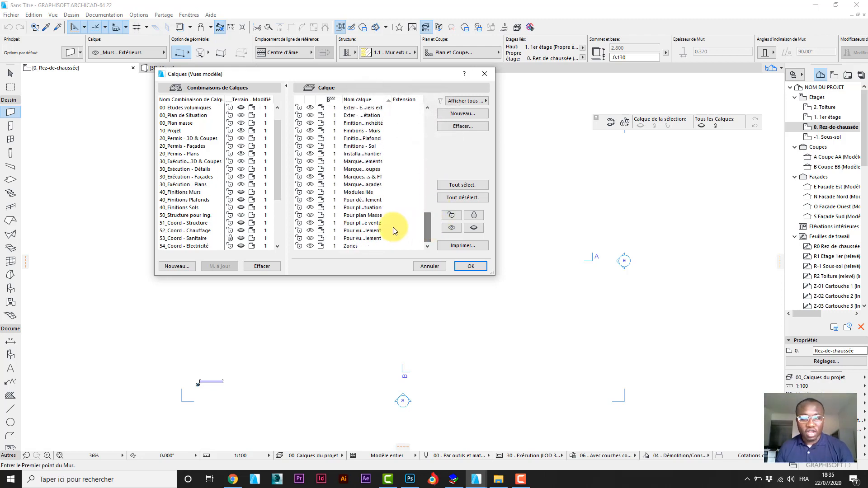
{"action": "left_click", "coordinate": [466, 187]}
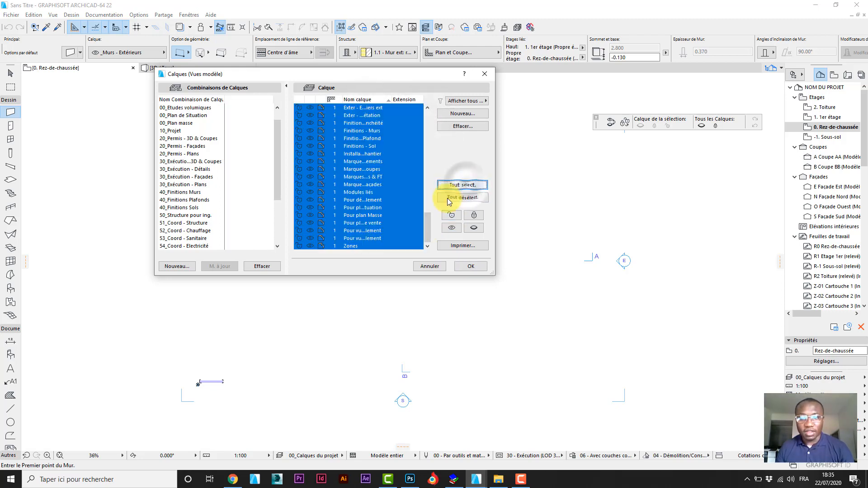
{"action": "left_click", "coordinate": [465, 126]}
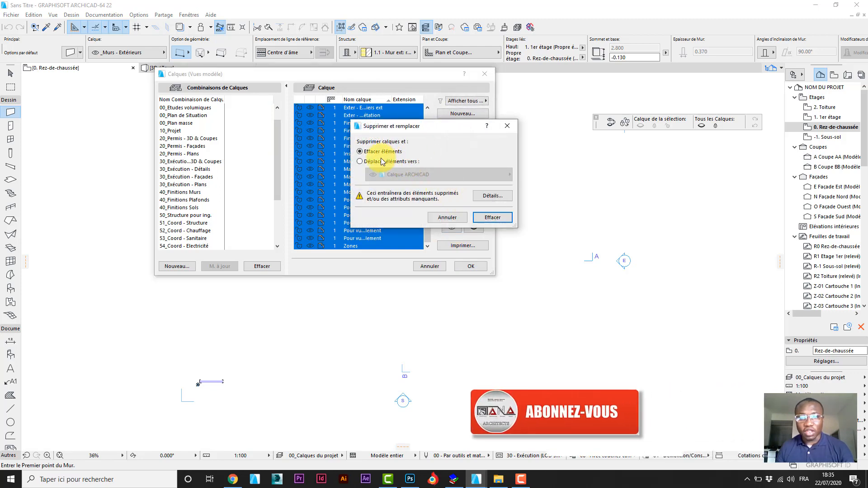
{"action": "left_click", "coordinate": [488, 217]}
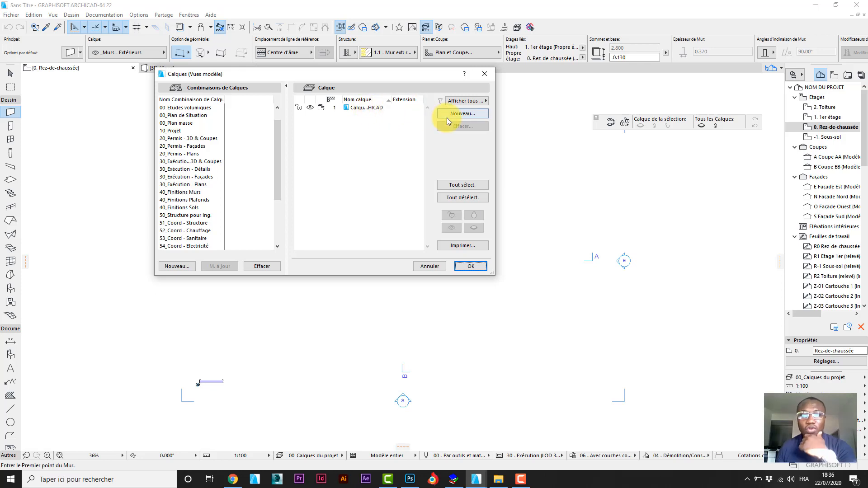
- Create a new layer named 01_Mur
{"action": "left_click", "coordinate": [459, 113]}
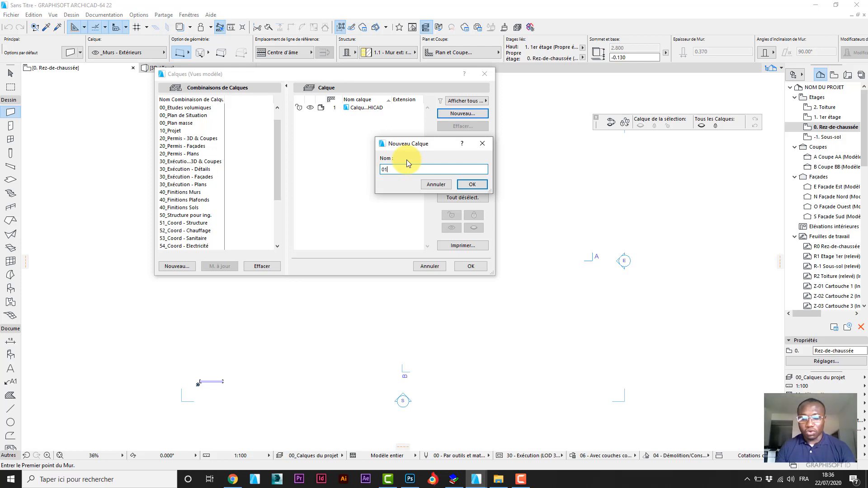
{"action": "type", "text": "01_"}
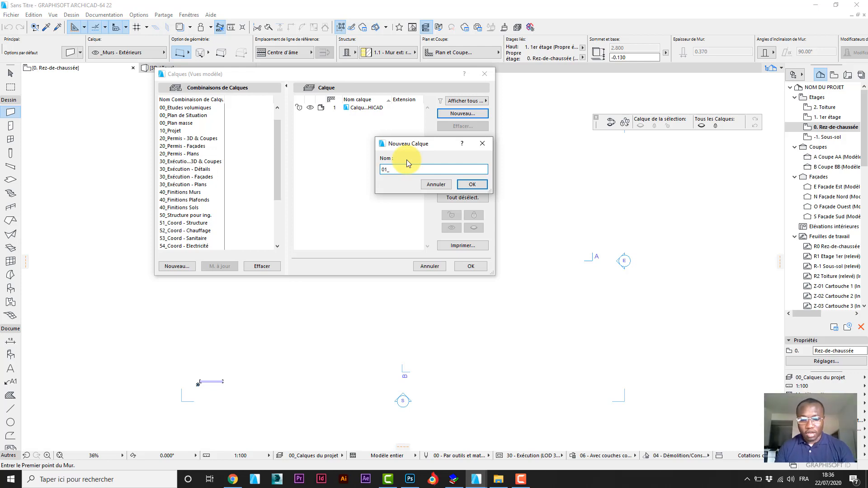
{"action": "type", "text": "Mur"}
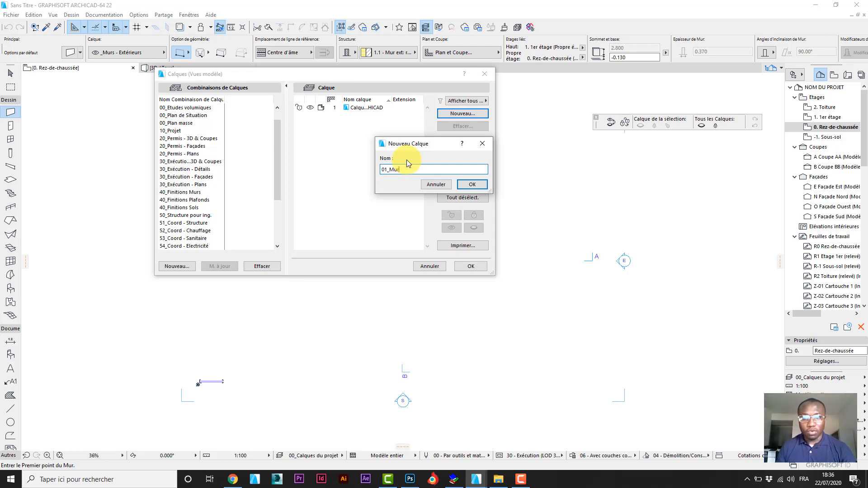
{"action": "left_click", "coordinate": [469, 184]}
- Create a new layer named 02_Objet
{"action": "left_click", "coordinate": [469, 114]}
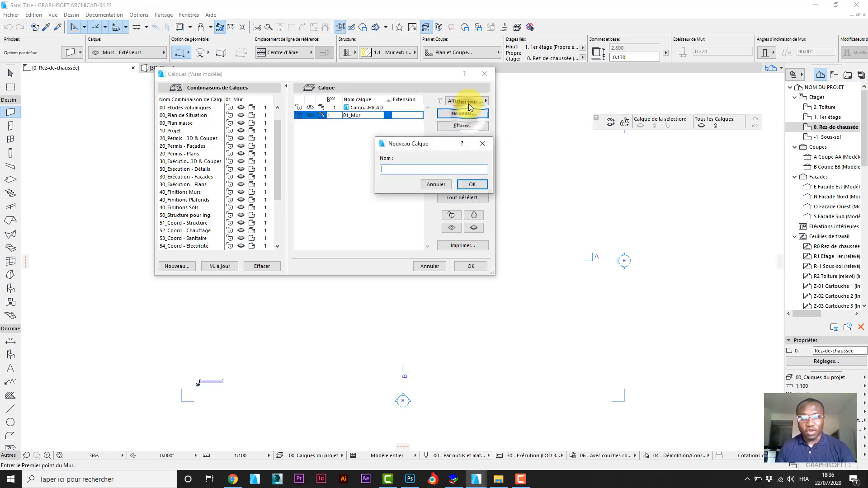
{"action": "type", "text": "0"}
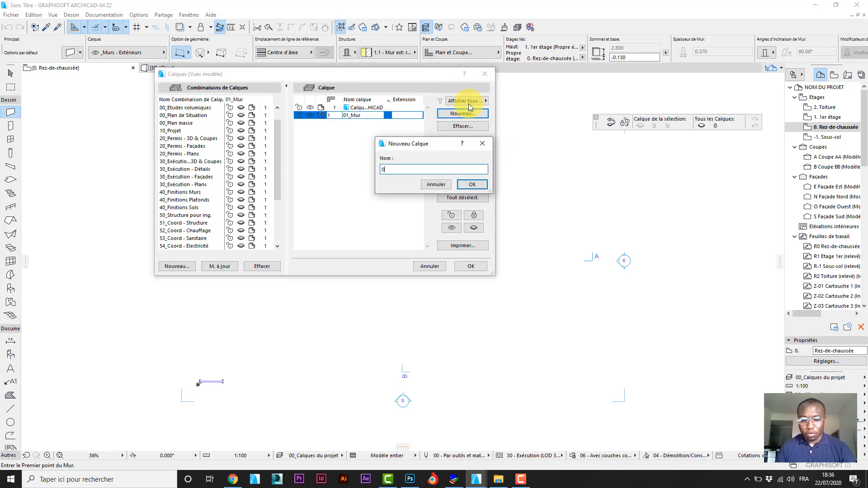
{"action": "type", "text": "2_Objet"}
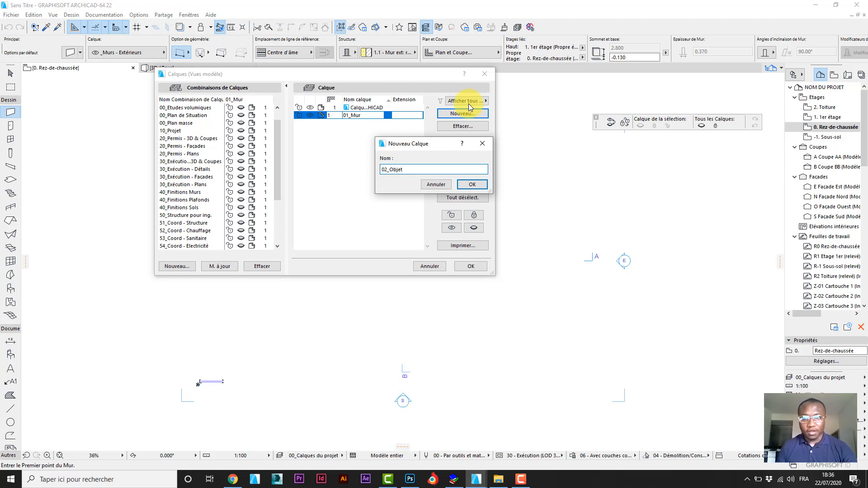
{"action": "left_click", "coordinate": [470, 184]}
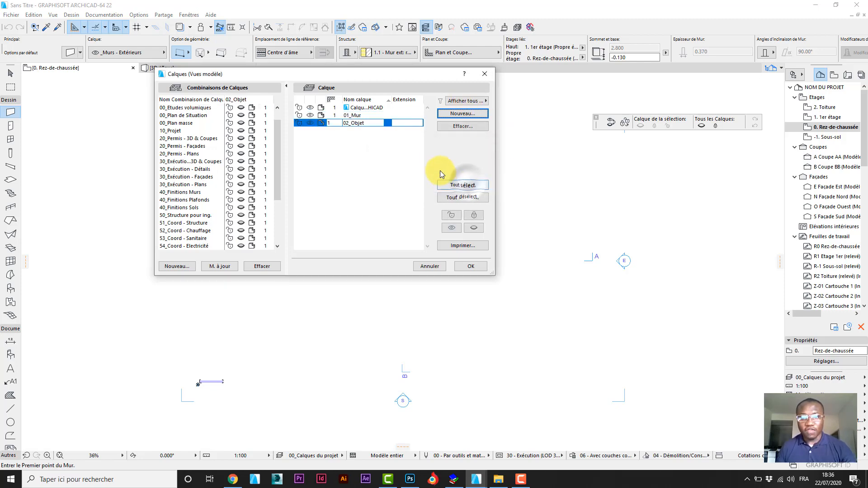
- Create a new layer named 03_Texte
{"action": "left_click", "coordinate": [462, 114]}
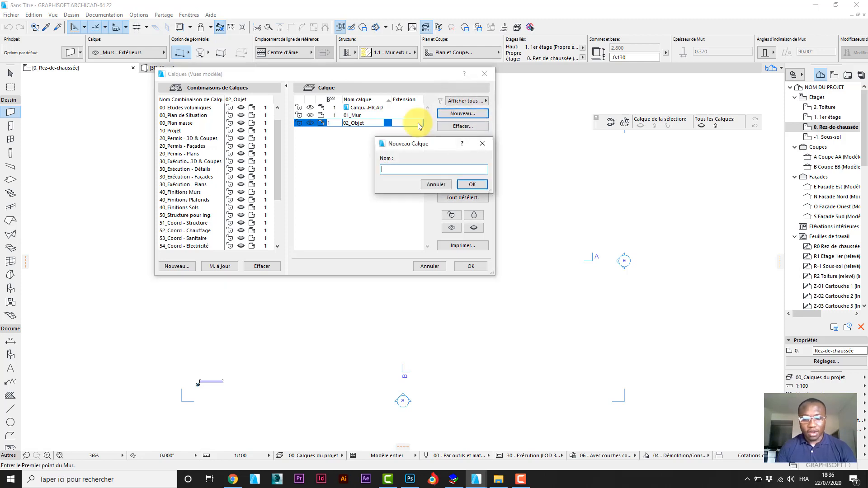
{"action": "type", "text": "03"}
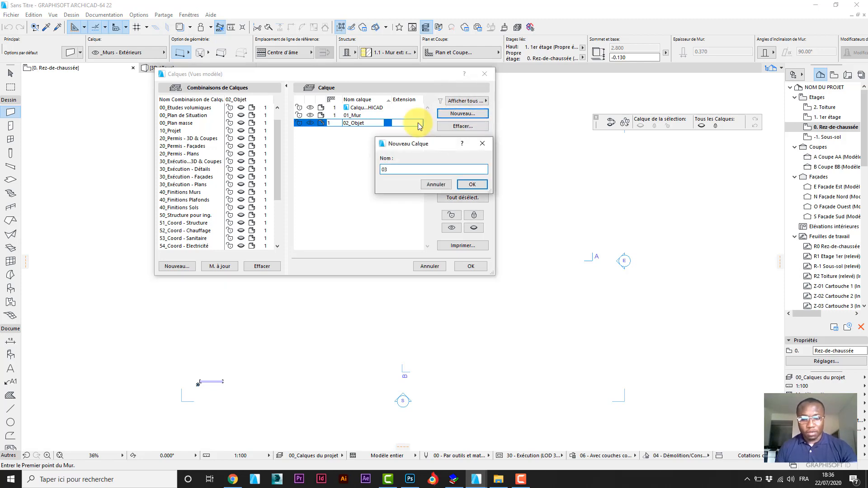
{"action": "type", "text": "_Texte"}
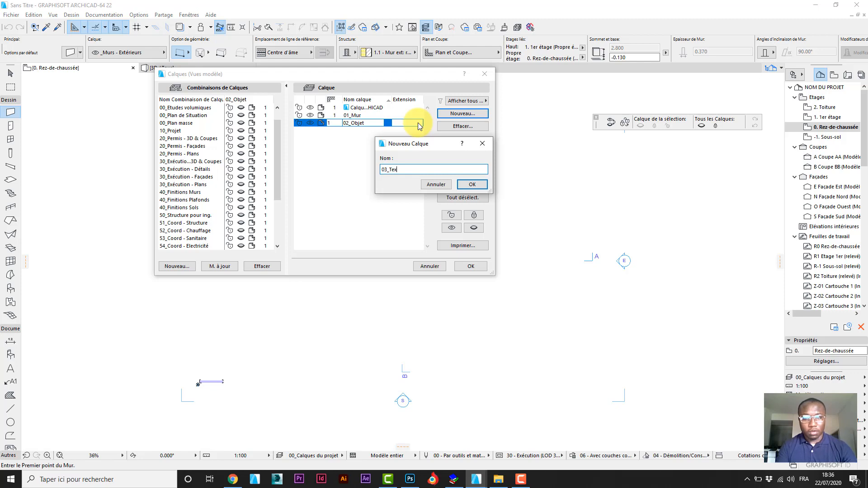
{"action": "left_click", "coordinate": [471, 184]}
- Create a new layer named 04_Dalle
{"action": "key", "text": "Return"}
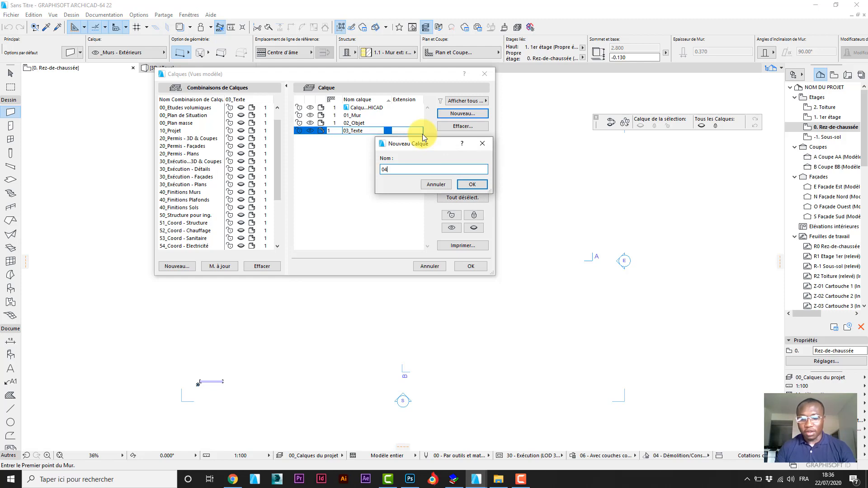
{"action": "type", "text": "04_Dall"}
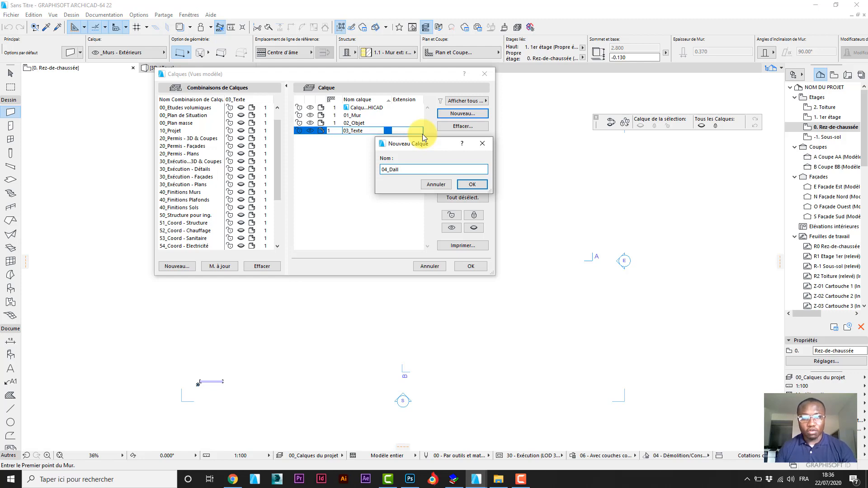
{"action": "type", "text": "e"}
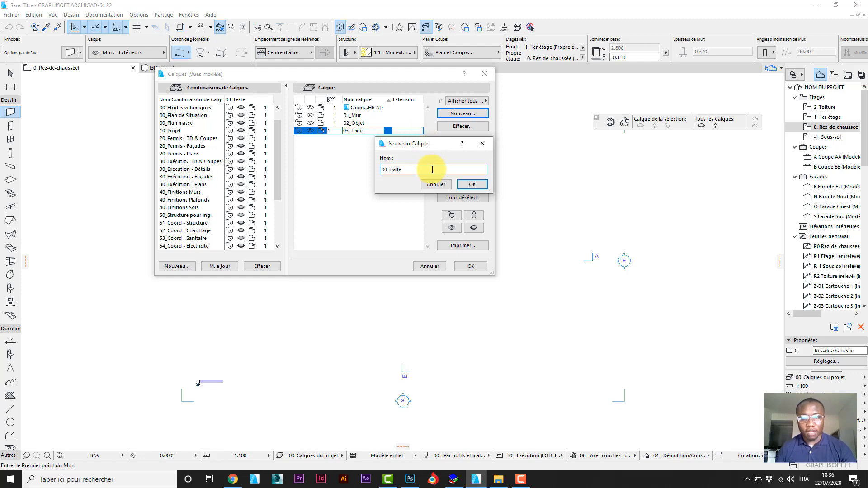
{"action": "left_click", "coordinate": [472, 185]}
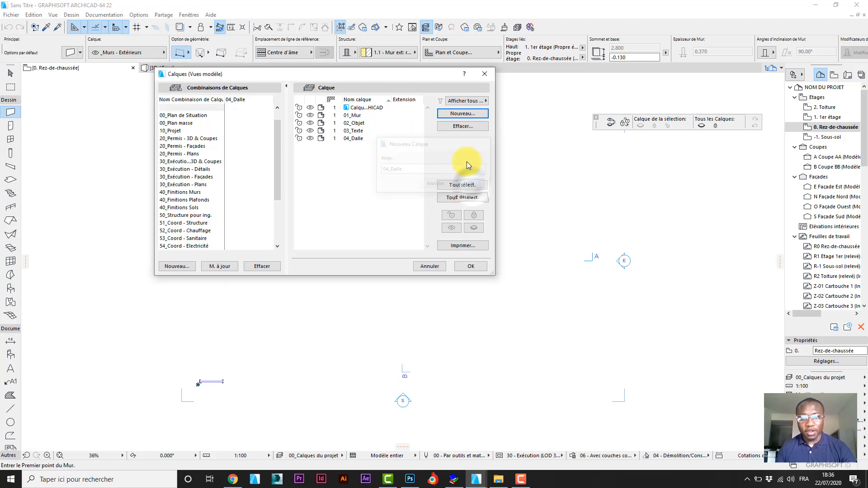
- Create a new layer named 05_Cotation
{"action": "left_click", "coordinate": [467, 113]}
{"action": "type", "text": "05"}
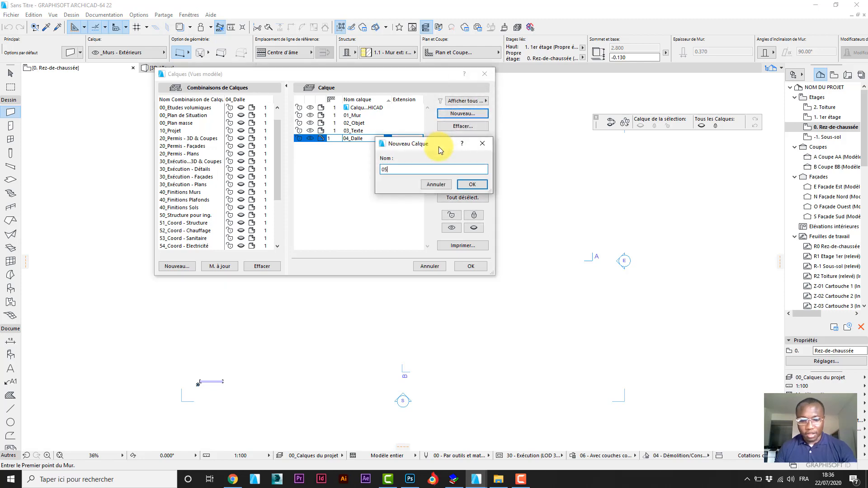
{"action": "type", "text": "_"}
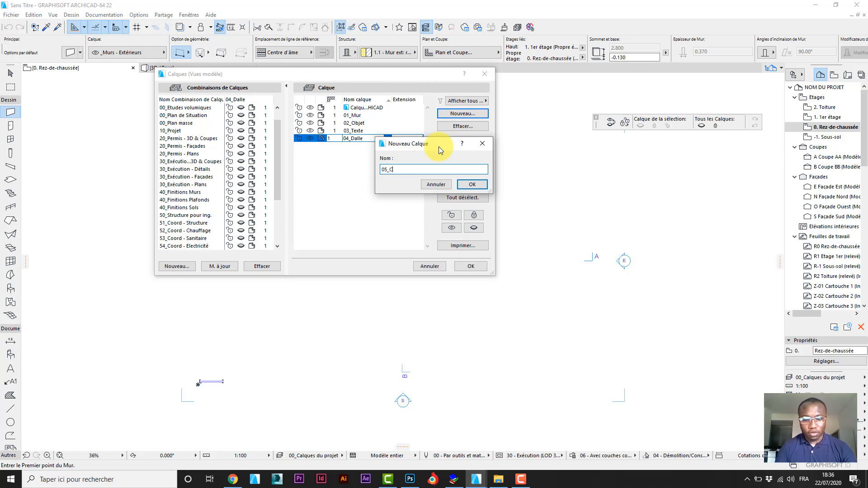
{"action": "type", "text": "Cotation"}
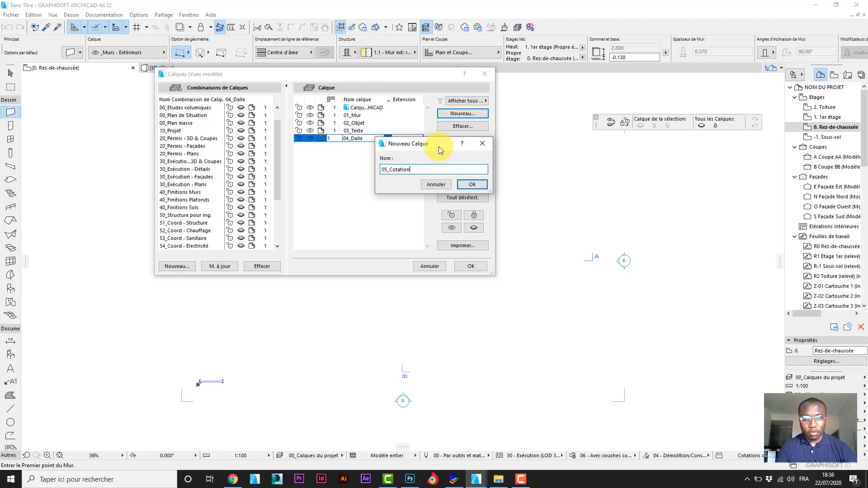
{"action": "left_click", "coordinate": [474, 184]}
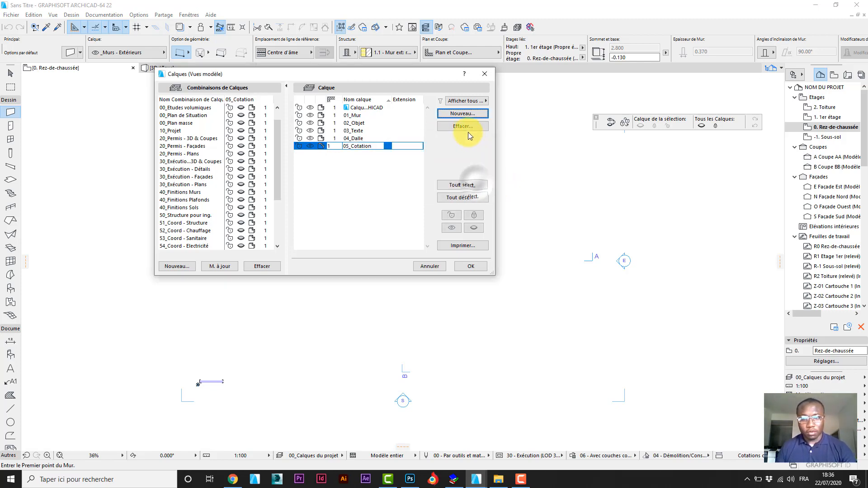
- Create a new layer named 06_Poteau, with a capital P
{"action": "left_click", "coordinate": [464, 113]}
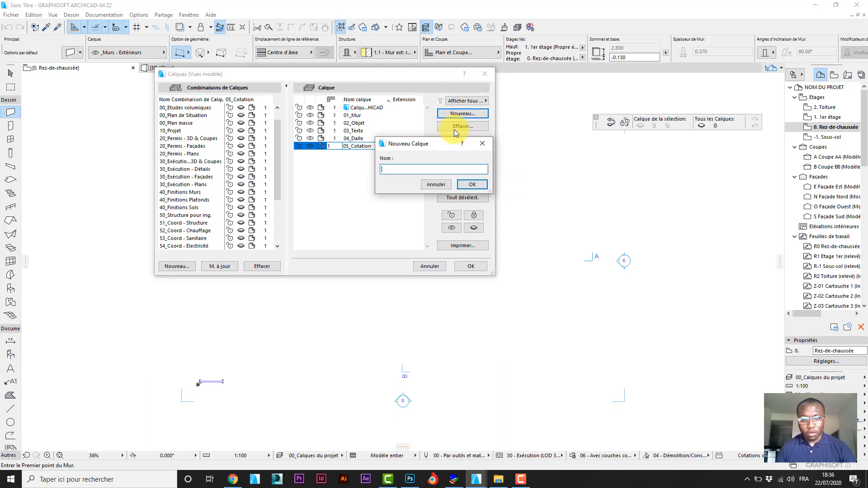
{"action": "type", "text": "06"}
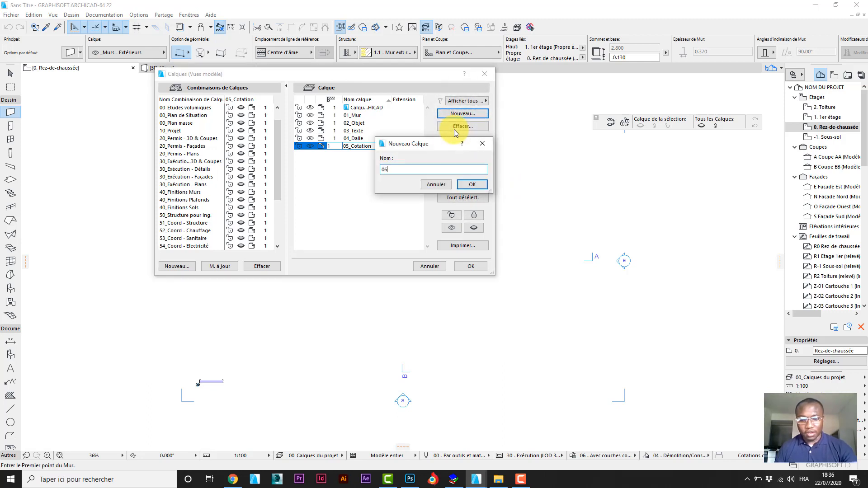
{"action": "type", "text": "_"}
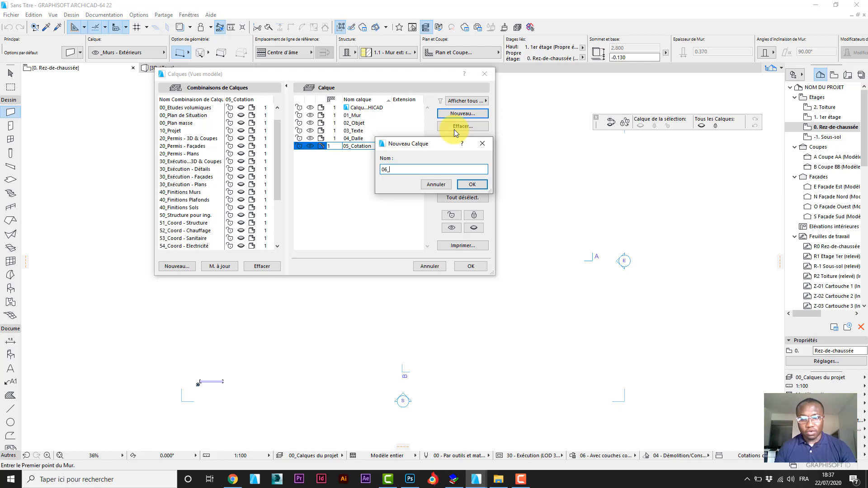
{"action": "type", "text": "po"}
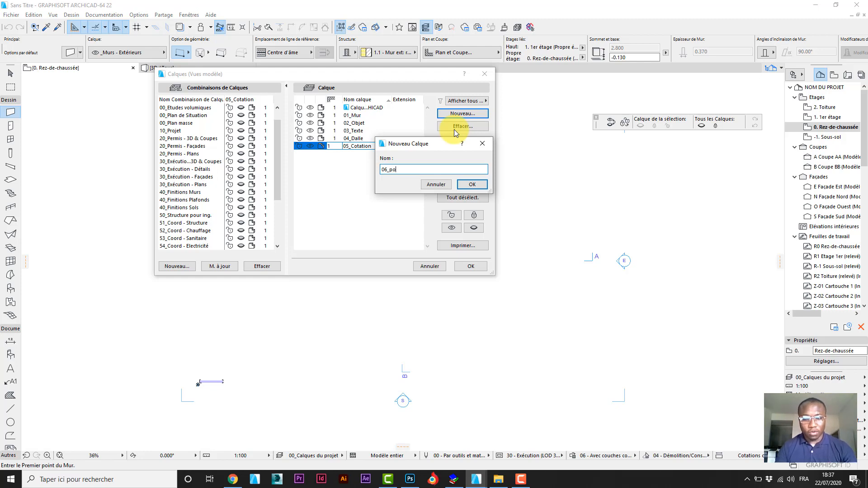
{"action": "type", "text": "teau"}
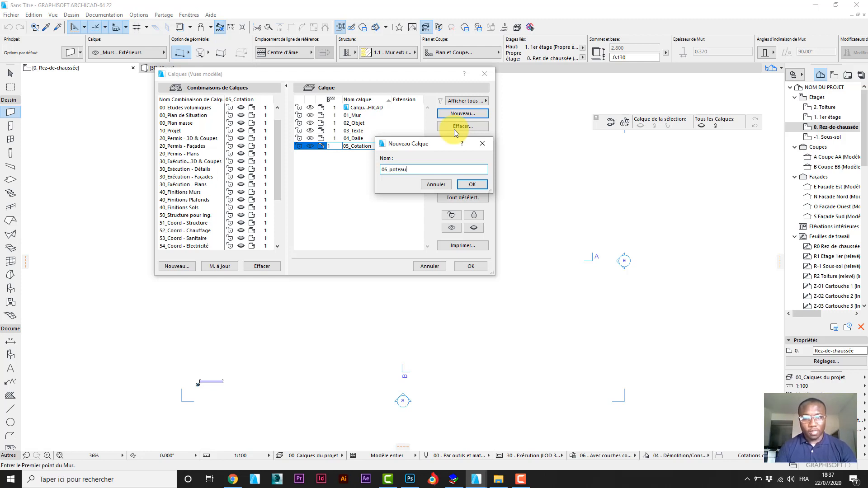
{"action": "left_click", "coordinate": [393, 169]}
{"action": "key", "text": "BackSpace"}
{"action": "type", "text": "P"}
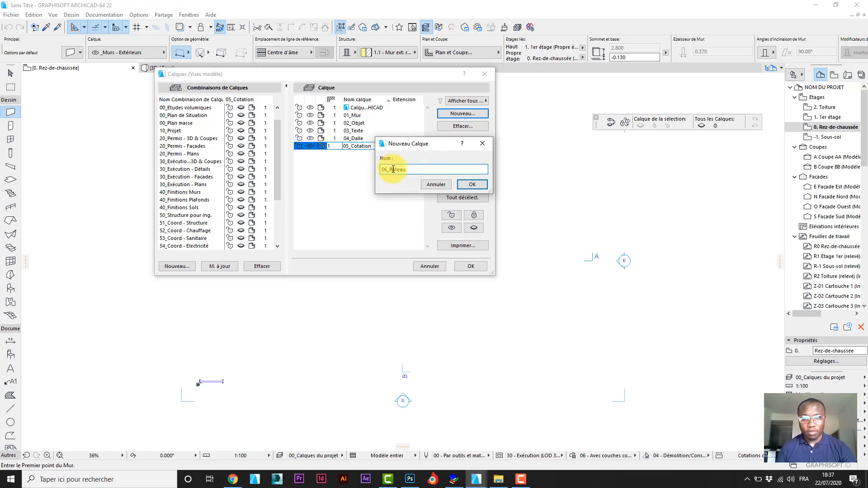
{"action": "left_click", "coordinate": [457, 184]}
- Create a new layer named 07_Axe
{"action": "left_click", "coordinate": [465, 113]}
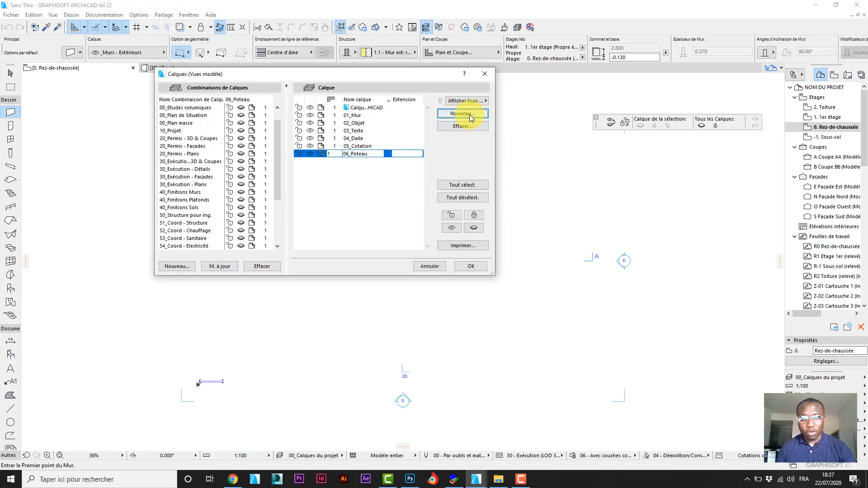
{"action": "type", "text": "07"}
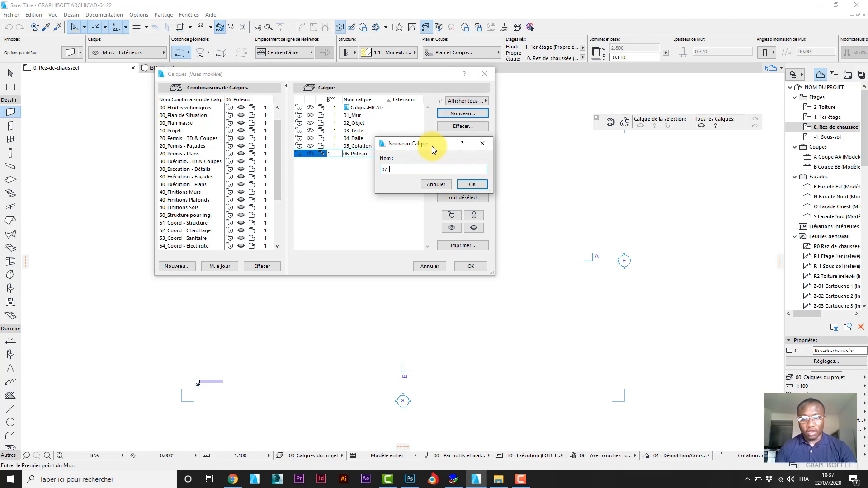
{"action": "type", "text": "_Axe"}
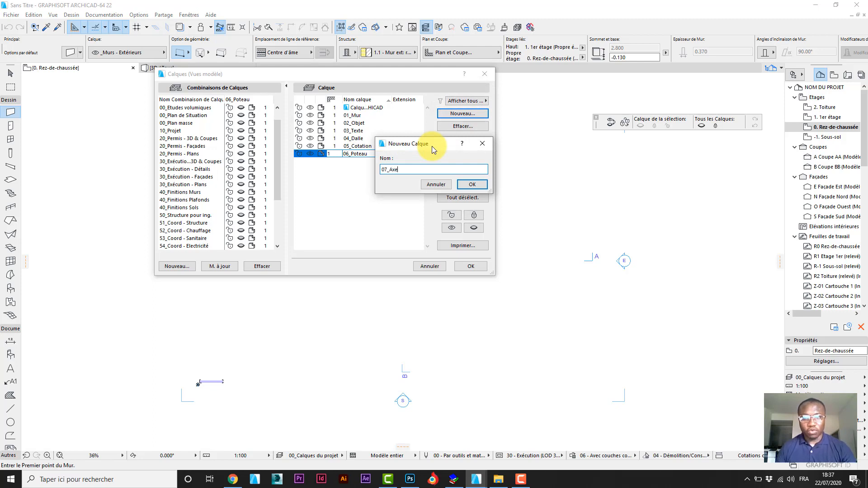
{"action": "left_click", "coordinate": [473, 186]}
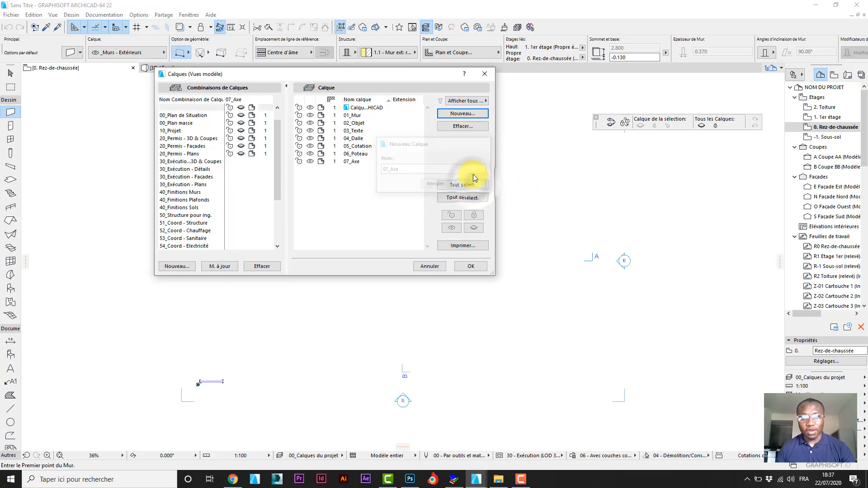
- Create a new layer named 08_Hachures
{"action": "left_click", "coordinate": [469, 116]}
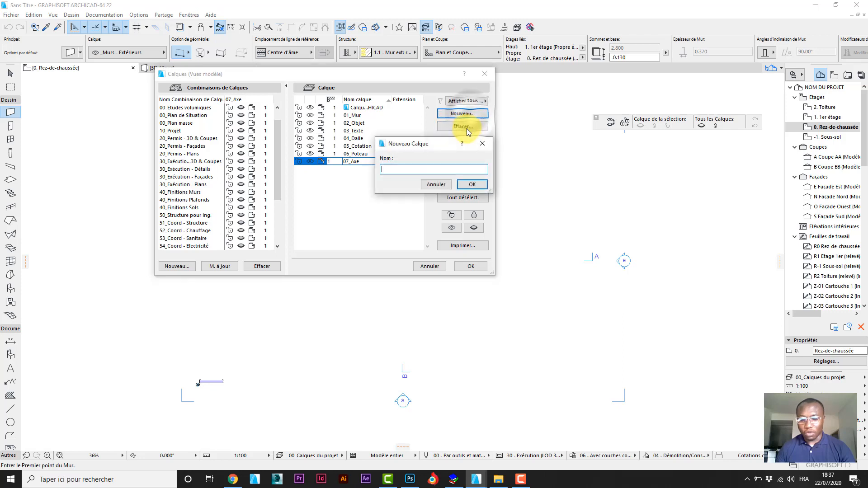
{"action": "type", "text": "08_"}
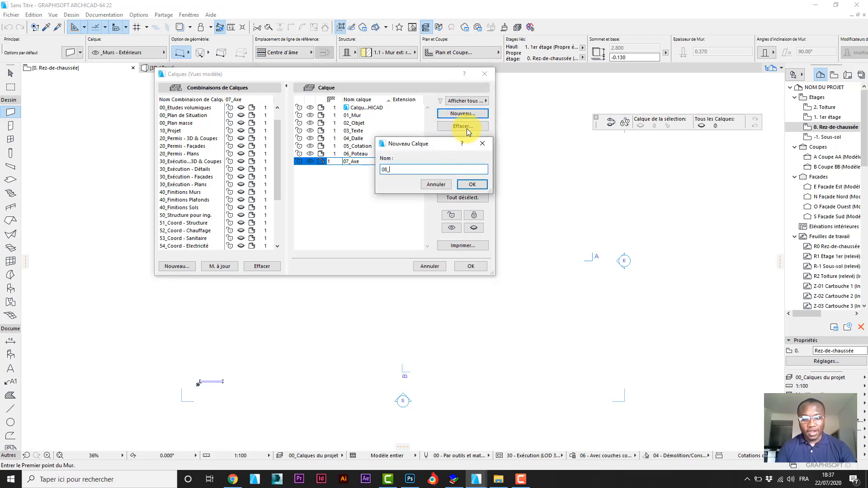
{"action": "type", "text": "Hachures"}
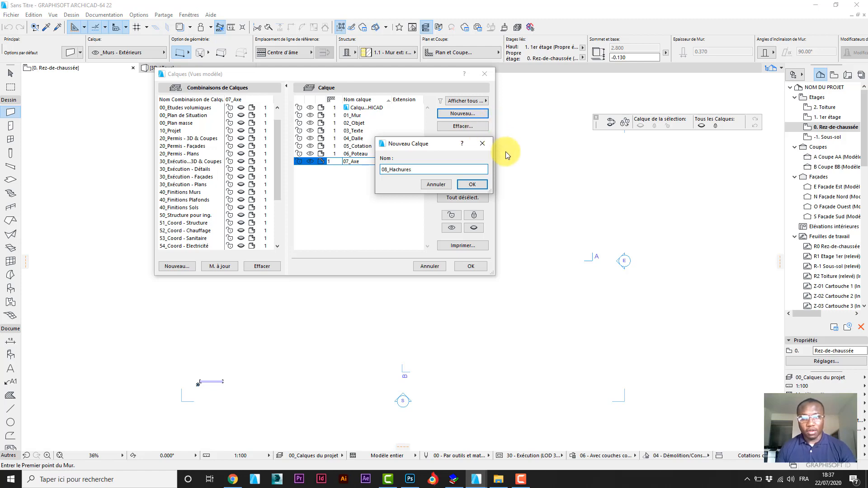
{"action": "left_click", "coordinate": [473, 184]}
- Create a new layer named 09_Topo
{"action": "left_click", "coordinate": [467, 114]}
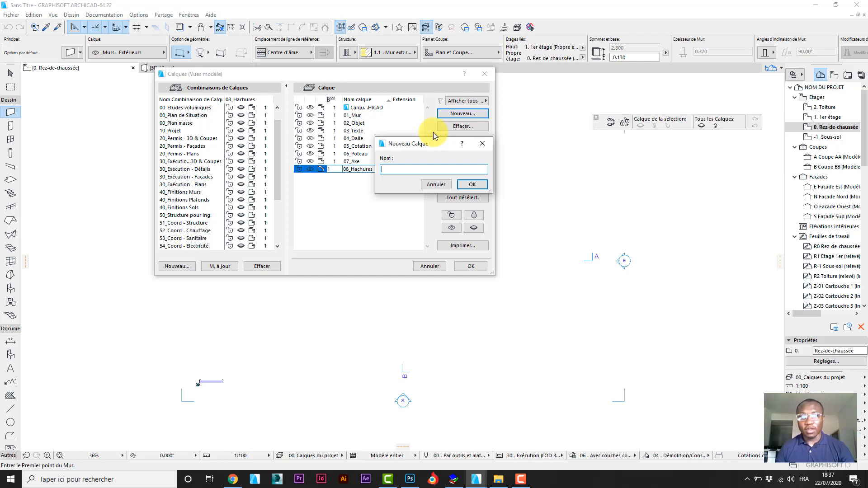
{"action": "type", "text": "09"}
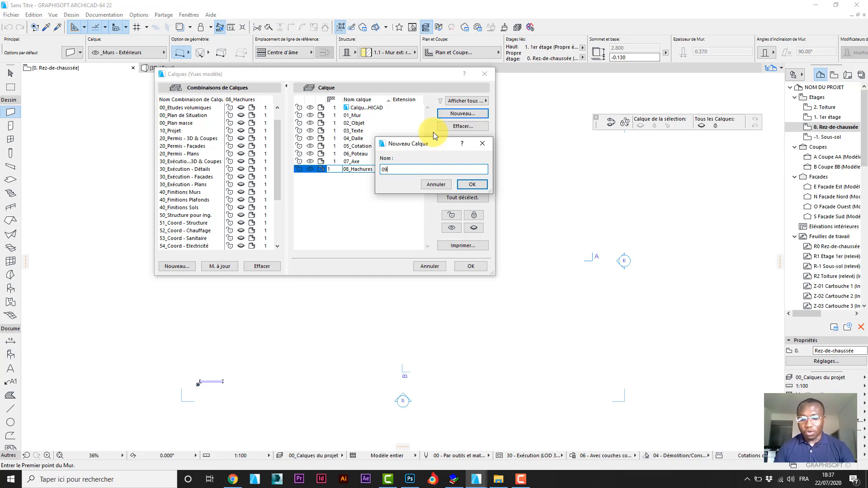
{"action": "type", "text": "_"}
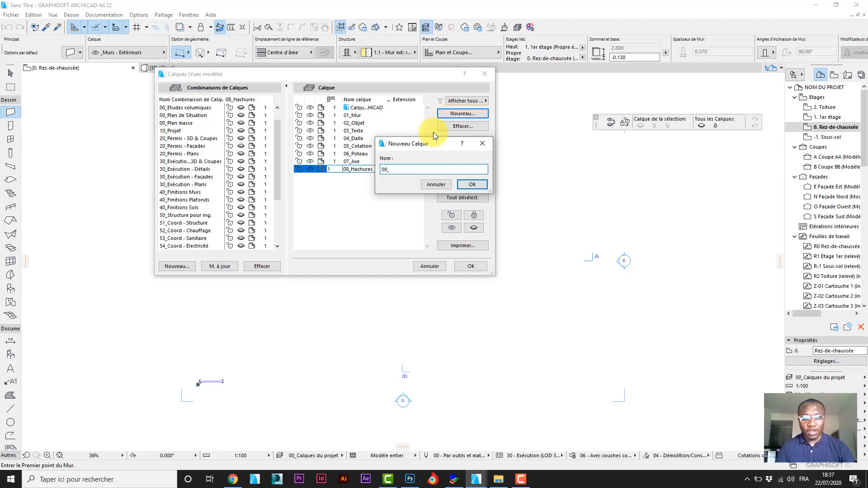
{"action": "type", "text": "Topo"}
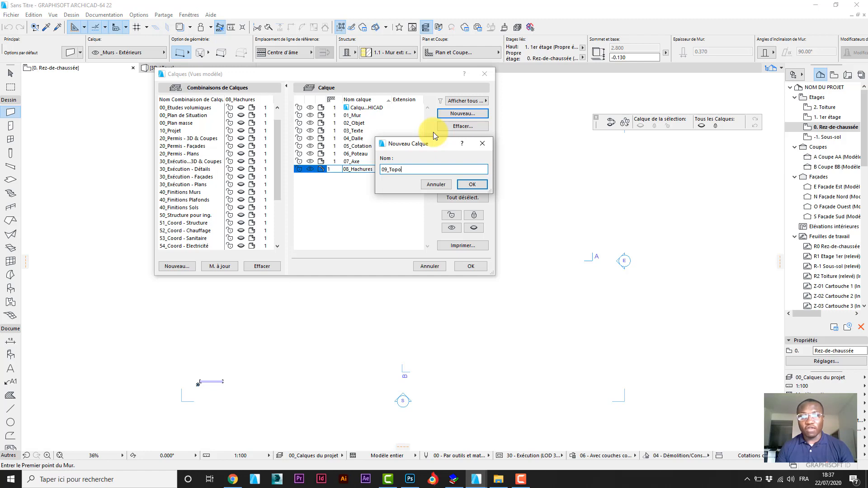
{"action": "left_click", "coordinate": [472, 185]}
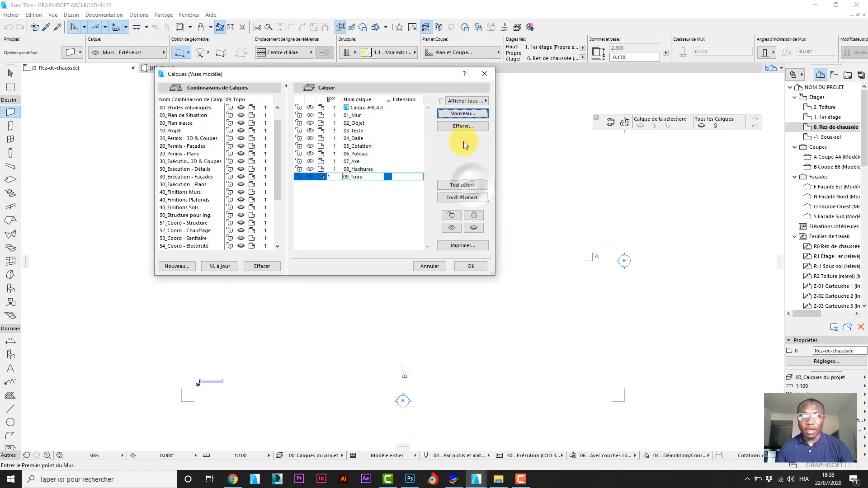
- Create a new layer named 10_Coupes&Facades
{"action": "left_click", "coordinate": [470, 113]}
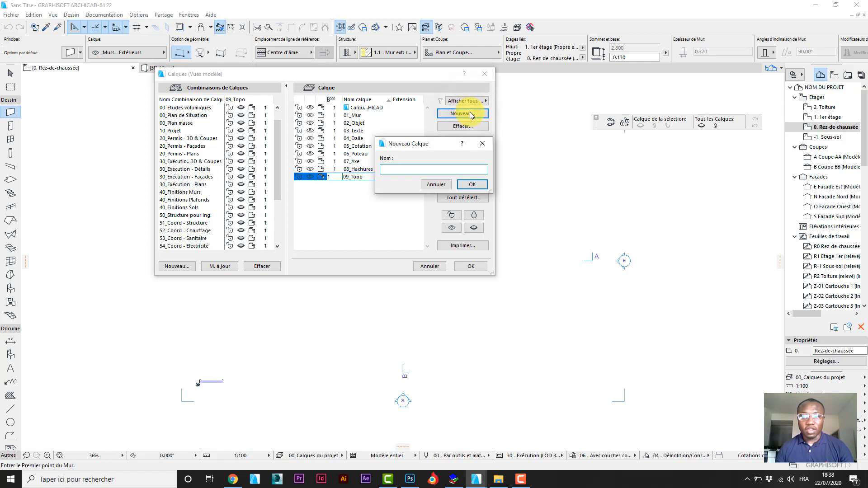
{"action": "type", "text": "10_C"}
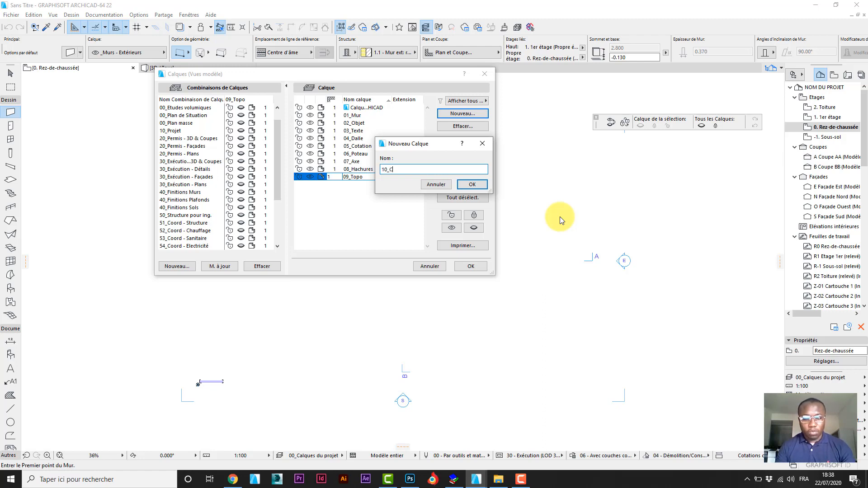
{"action": "type", "text": "oupe&"}
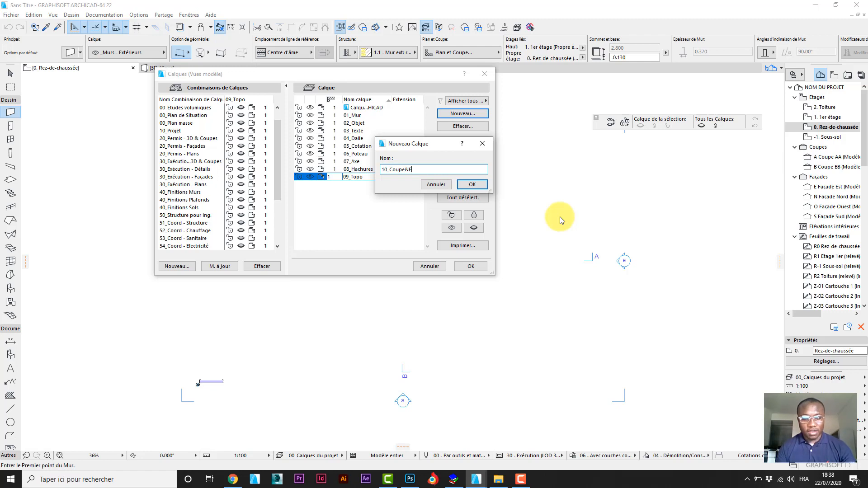
{"action": "type", "text": "Fa"}
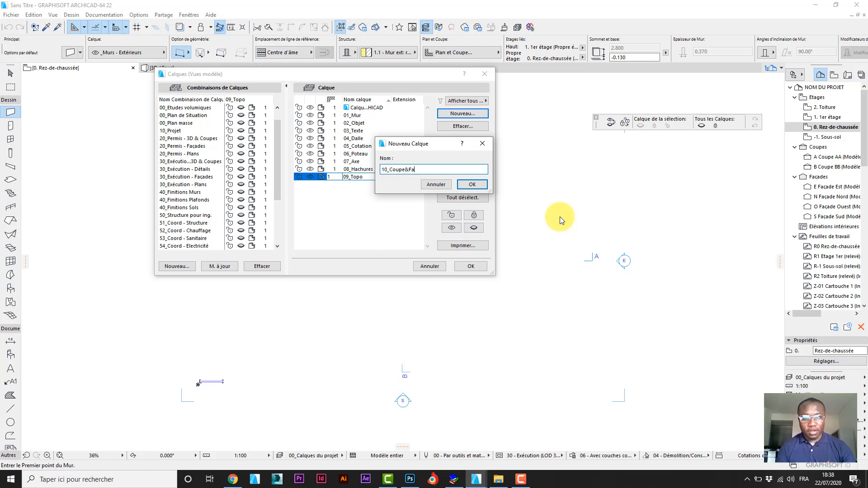
{"action": "type", "text": "caçades"}
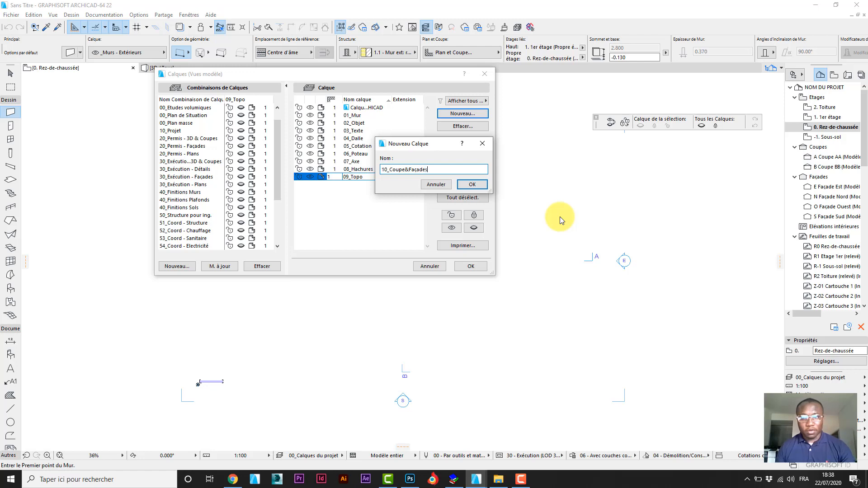
{"action": "left_click", "coordinate": [405, 170]}
{"action": "type", "text": "s"}
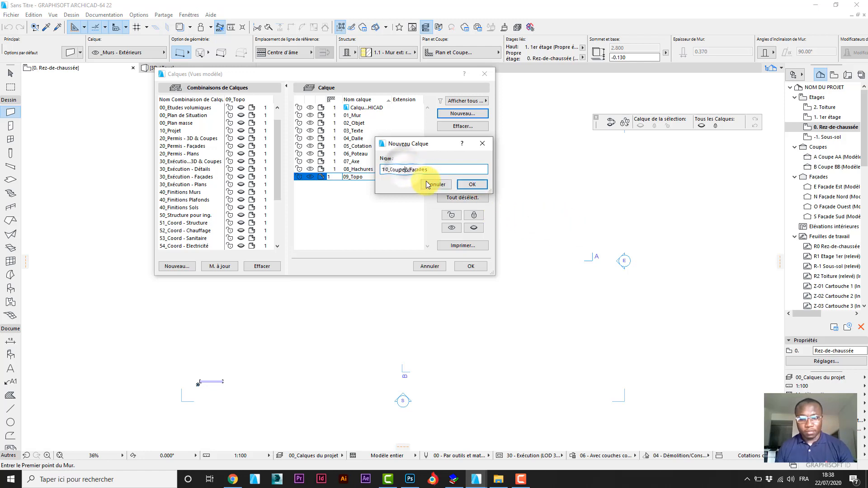
{"action": "left_click", "coordinate": [459, 185]}
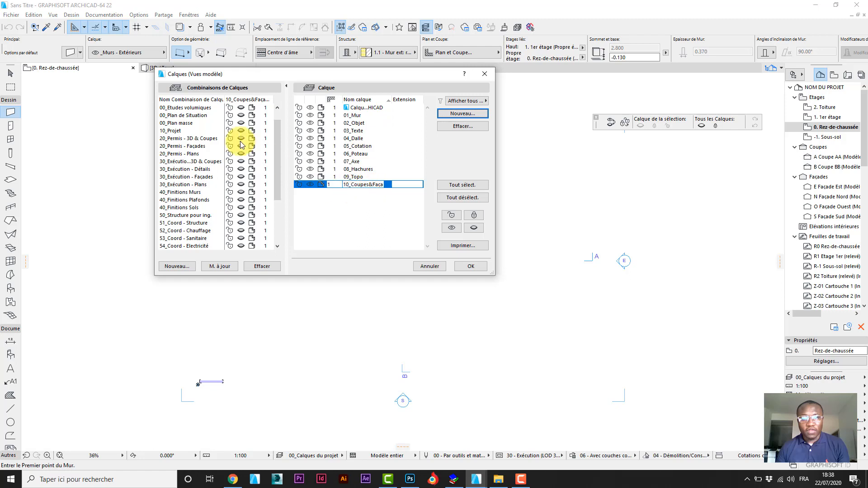
- Delete the layer combinations 00_Etudes volumiques and 00_Plan de Situation, and apply the layer settings
{"action": "left_click", "coordinate": [194, 110]}
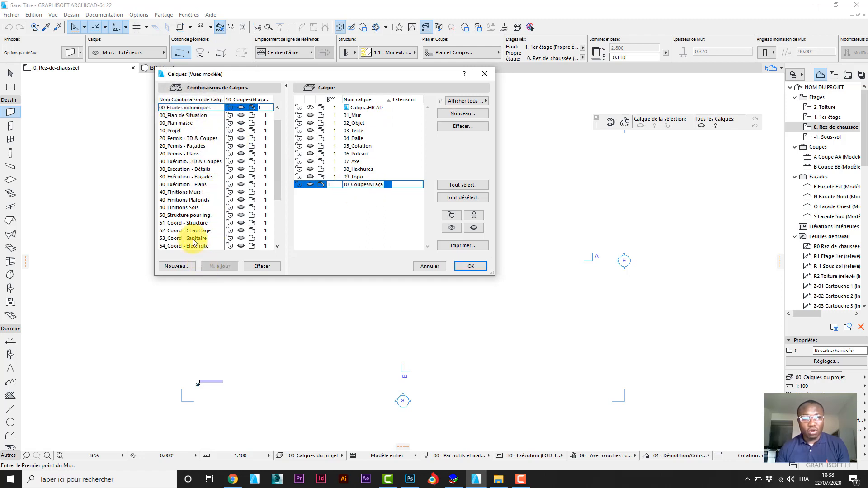
{"action": "left_click", "coordinate": [261, 267]}
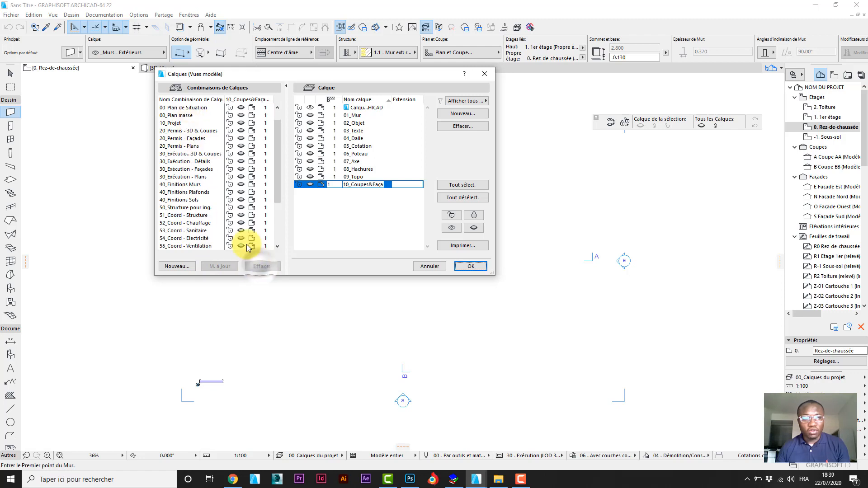
{"action": "left_click", "coordinate": [195, 109]}
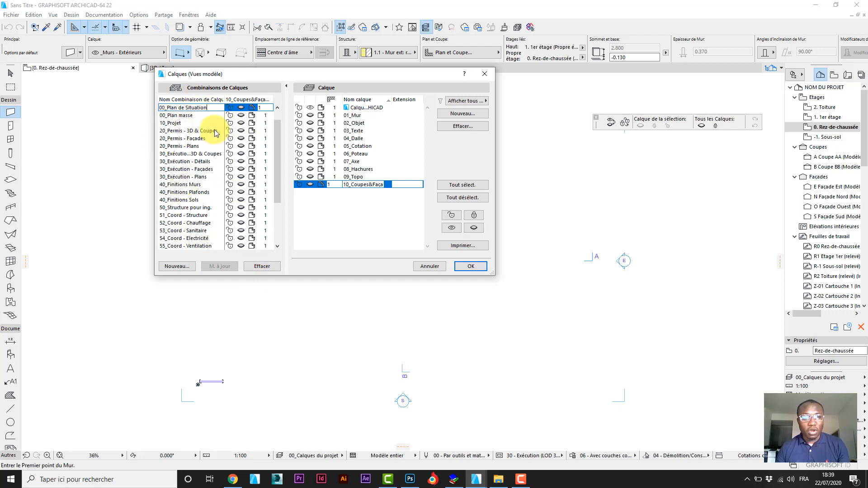
{"action": "left_click", "coordinate": [260, 267]}
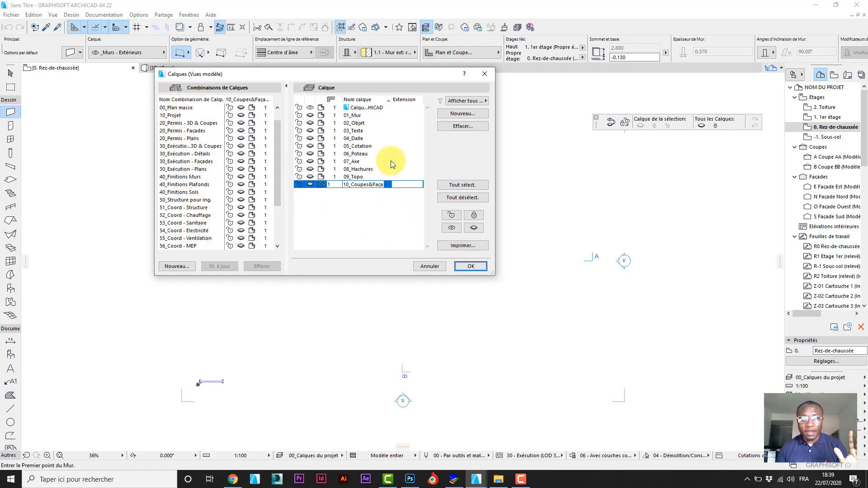
{"action": "left_click", "coordinate": [470, 267]}
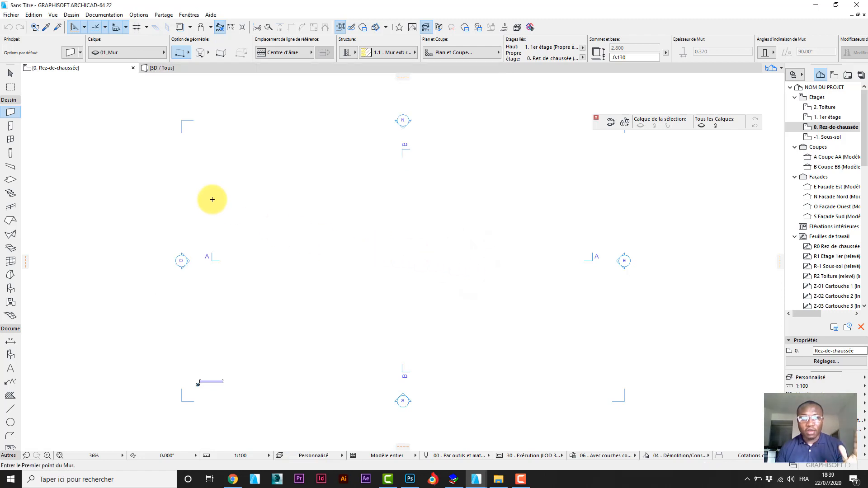
{"action": "left_click", "coordinate": [297, 205]}
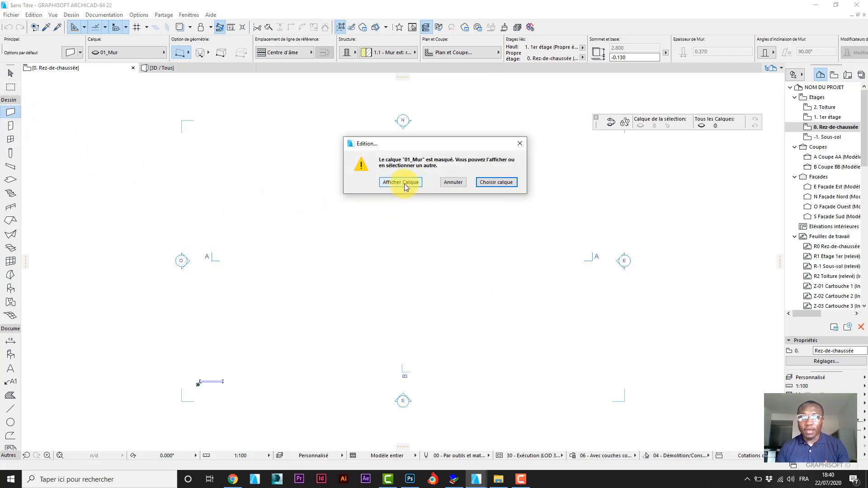
{"action": "left_click", "coordinate": [496, 183]}
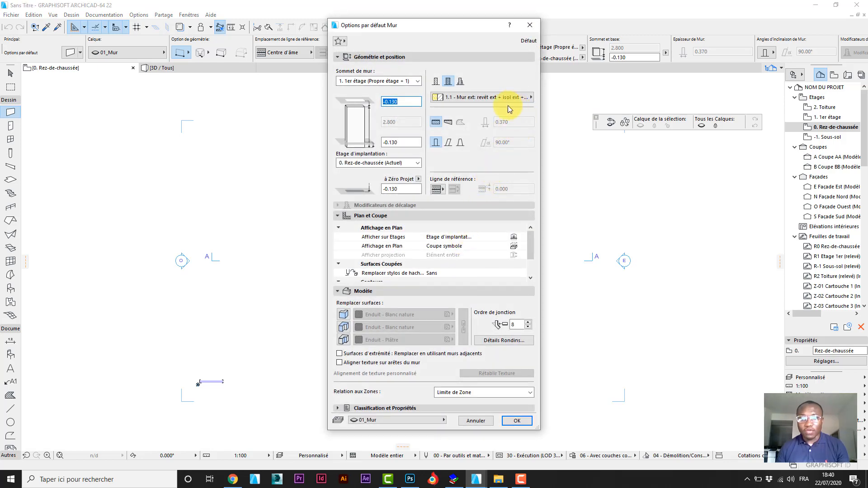
{"action": "left_click", "coordinate": [380, 420]}
{"action": "left_click", "coordinate": [498, 399]}
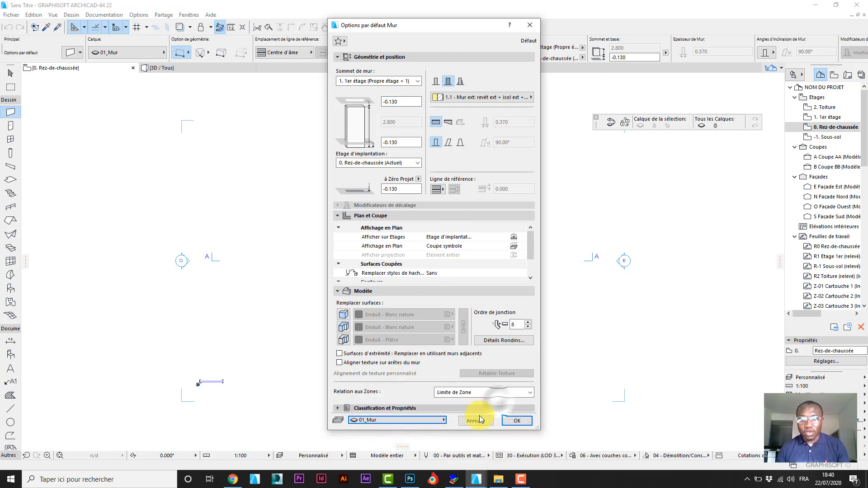
{"action": "left_click", "coordinate": [516, 420]}
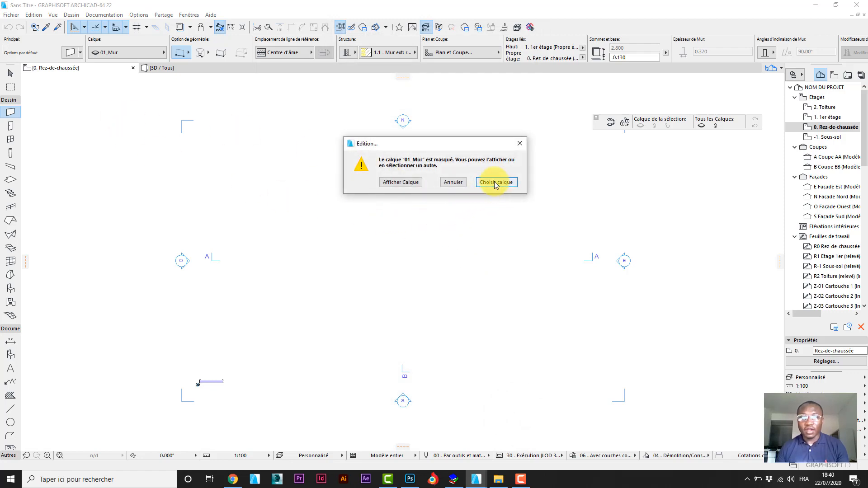
{"action": "left_click", "coordinate": [519, 143]}
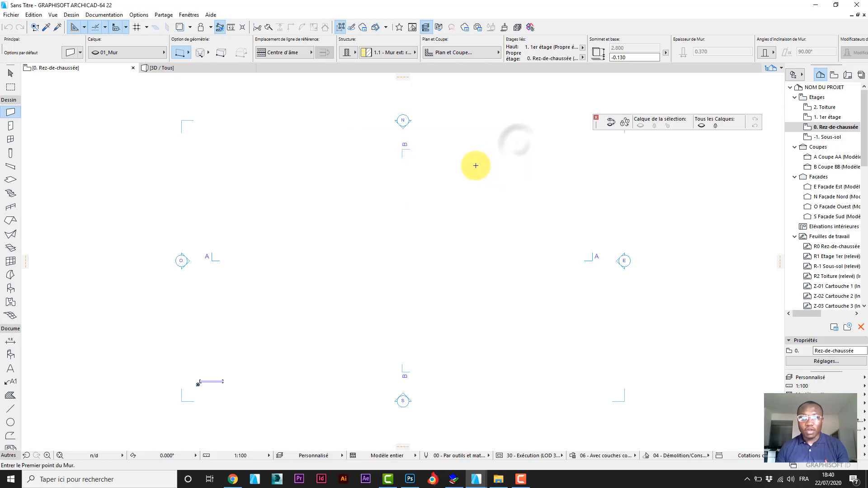
- Show all the hidden layers from 01_Mur to 10_Coupes&Facades and apply the layer settings
{"action": "key", "text": "ctrl+l"}
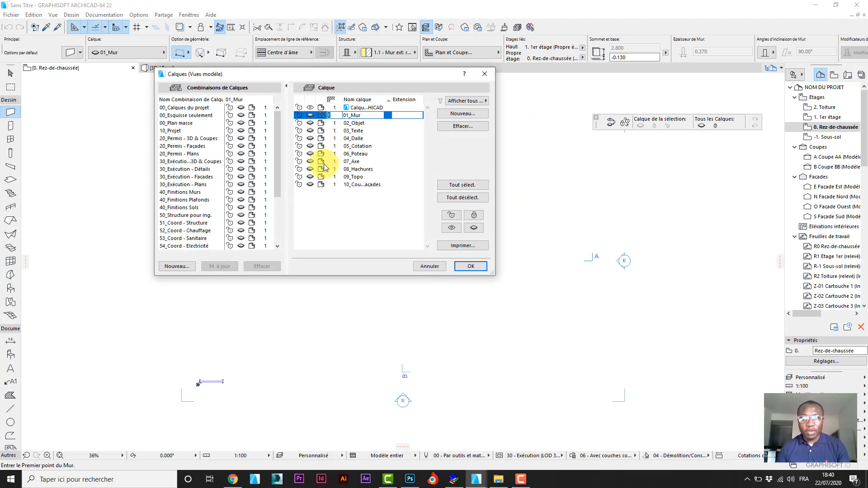
{"action": "left_click", "coordinate": [310, 185], "text": "shift"}
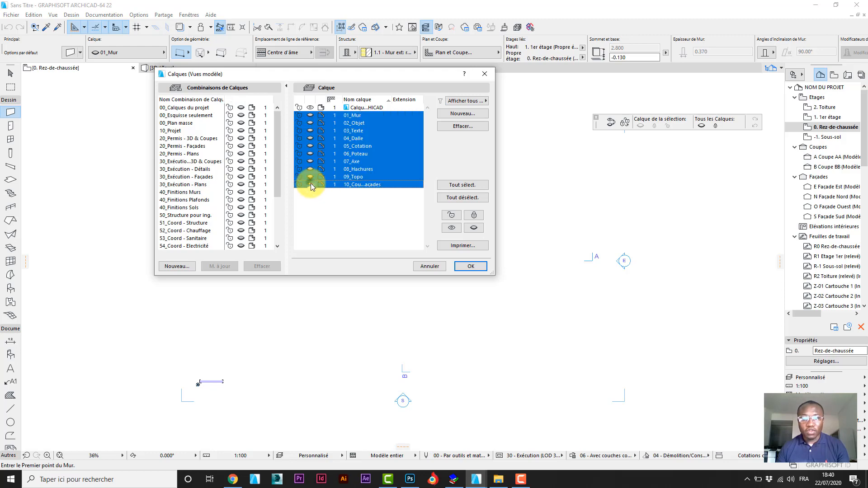
{"action": "left_click", "coordinate": [471, 266]}
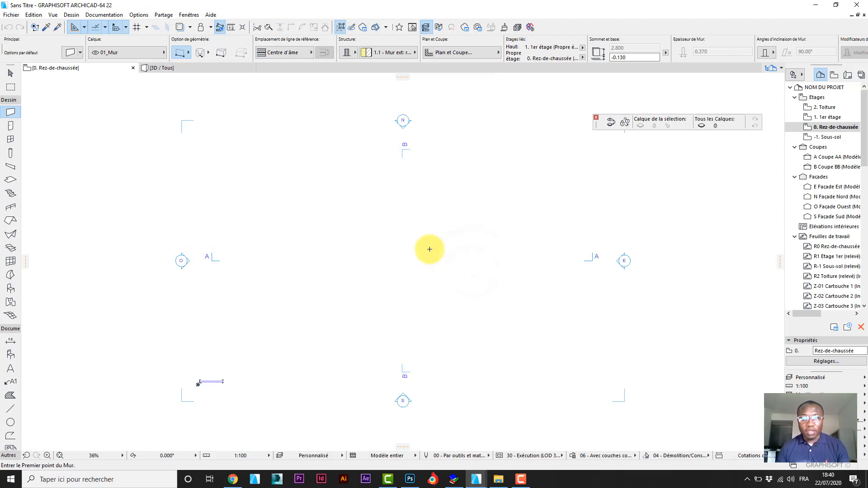
- Draw a horizontal wall on layer 01_Mur between the section markers, in the upper middle of the ground-floor plan
{"action": "left_click", "coordinate": [10, 113]}
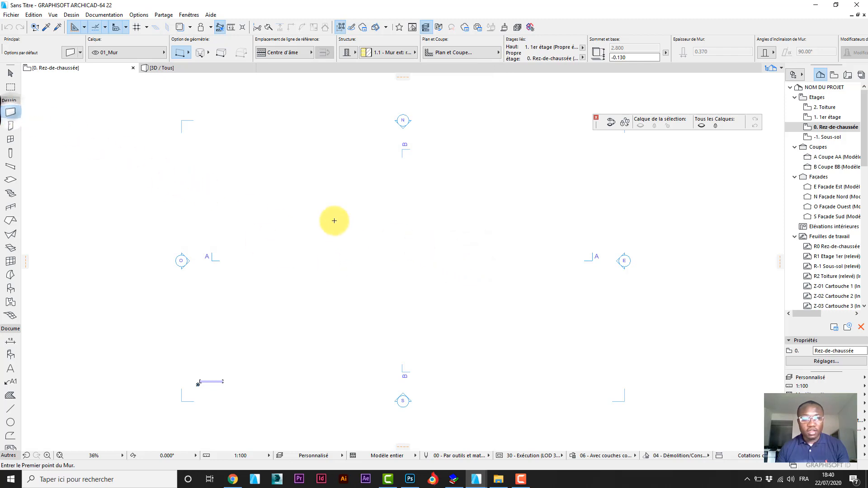
{"action": "left_click", "coordinate": [334, 221]}
{"action": "left_click", "coordinate": [511, 230]}
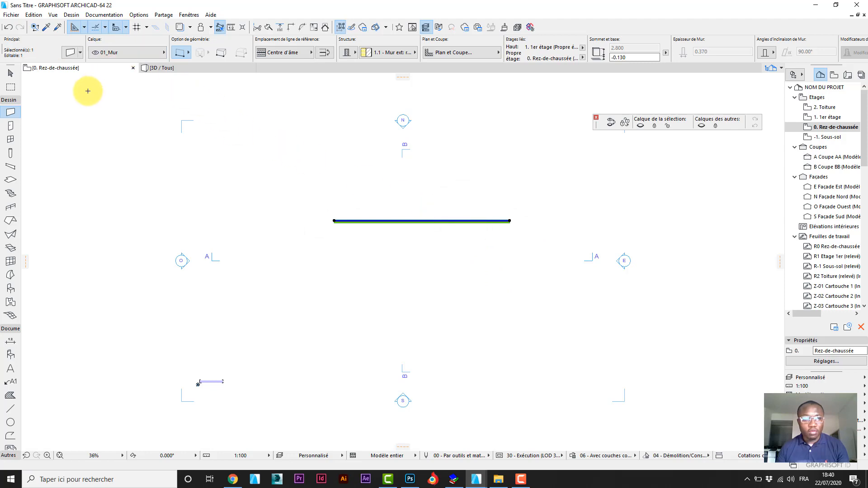
- Place a column just below the wall's left part, assigning the column tool to layer 06_Poteau
{"action": "double_click", "coordinate": [10, 154]}
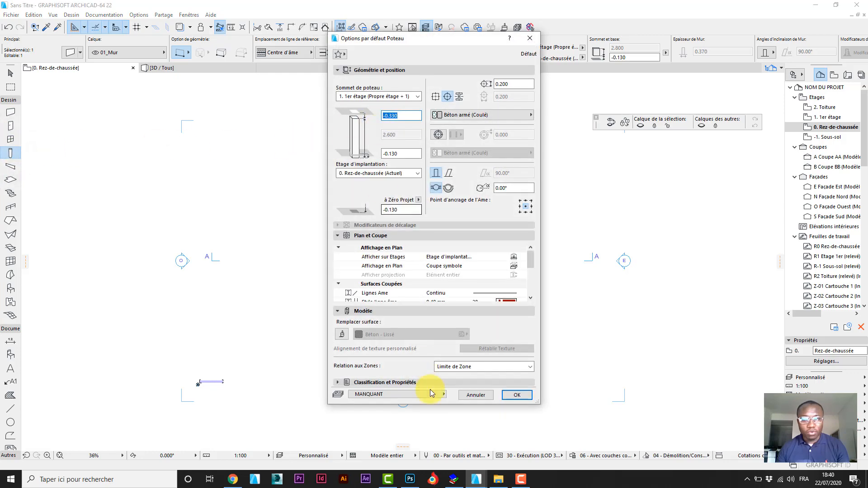
{"action": "left_click", "coordinate": [421, 394]}
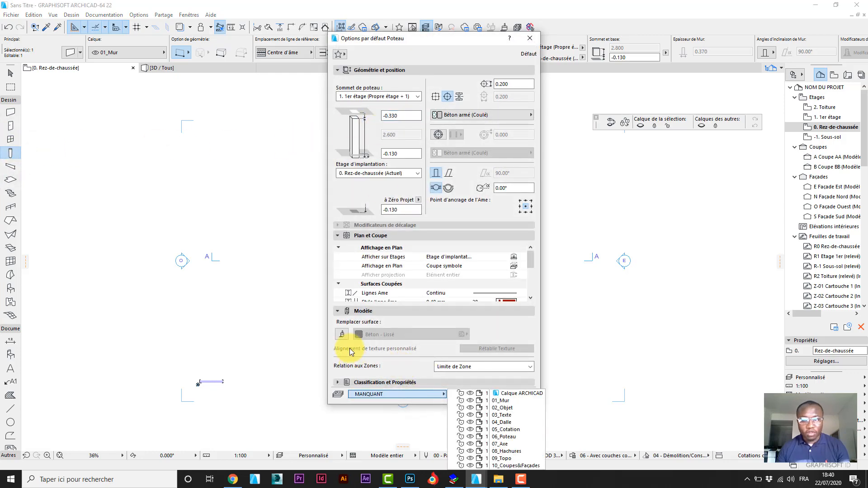
{"action": "left_click", "coordinate": [344, 325]}
{"action": "key", "text": "Return"}
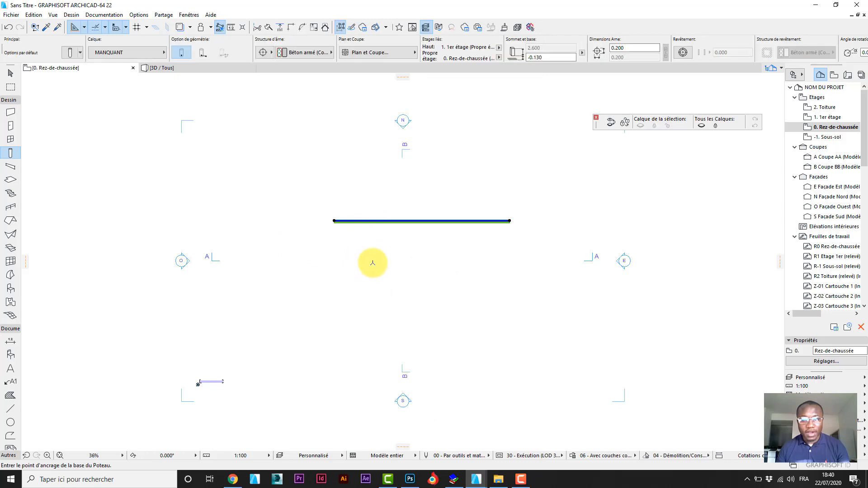
{"action": "left_click", "coordinate": [372, 265]}
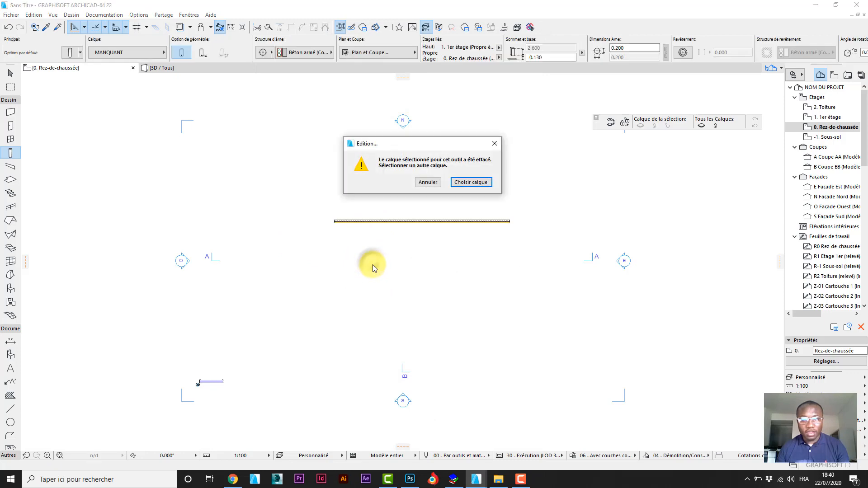
{"action": "left_click", "coordinate": [479, 185]}
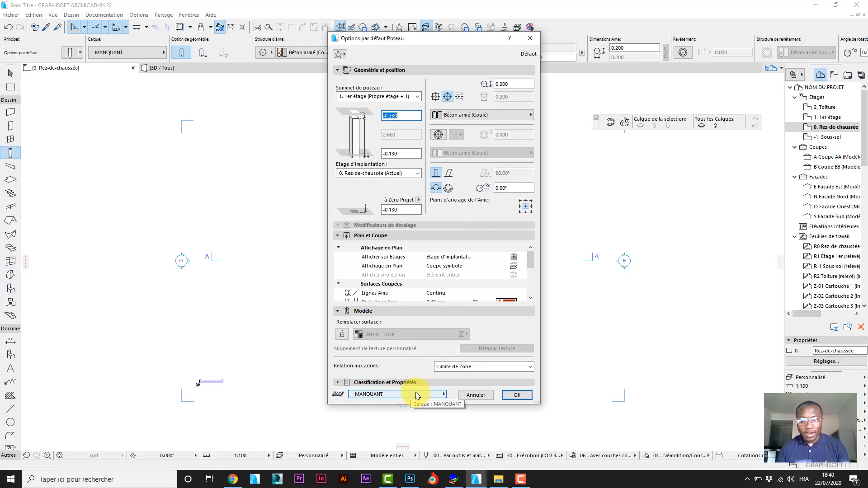
{"action": "left_click", "coordinate": [439, 395]}
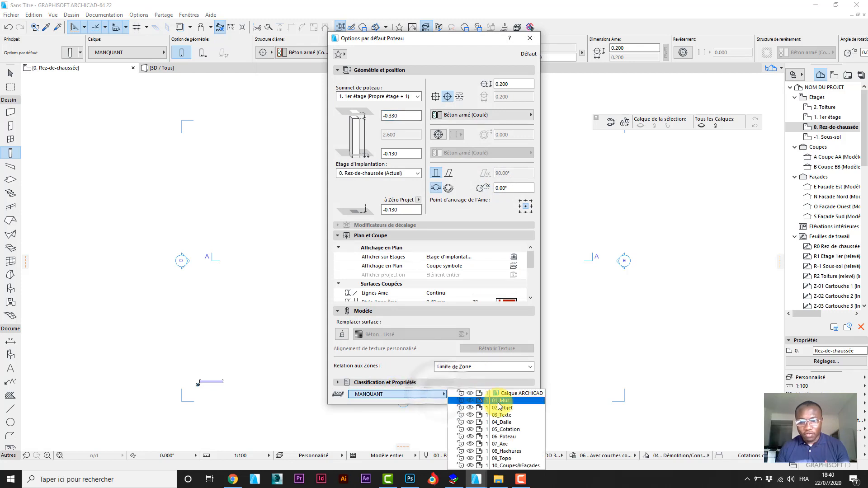
{"action": "left_click", "coordinate": [517, 436]}
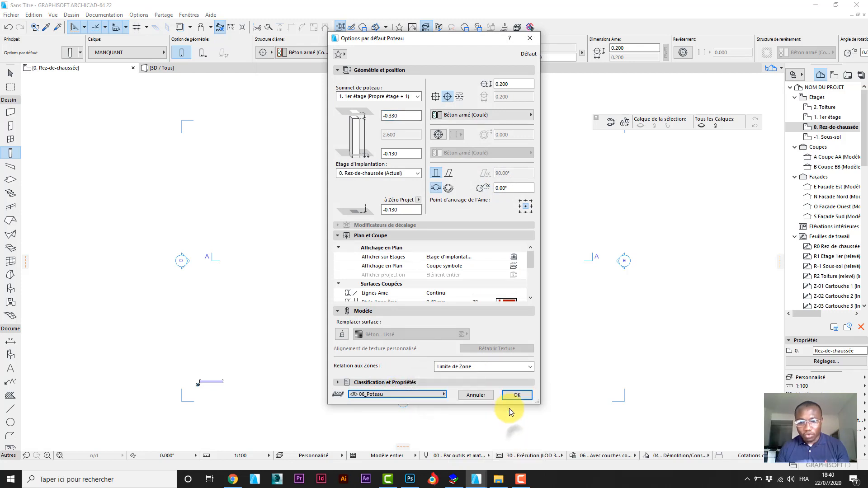
{"action": "left_click", "coordinate": [519, 398]}
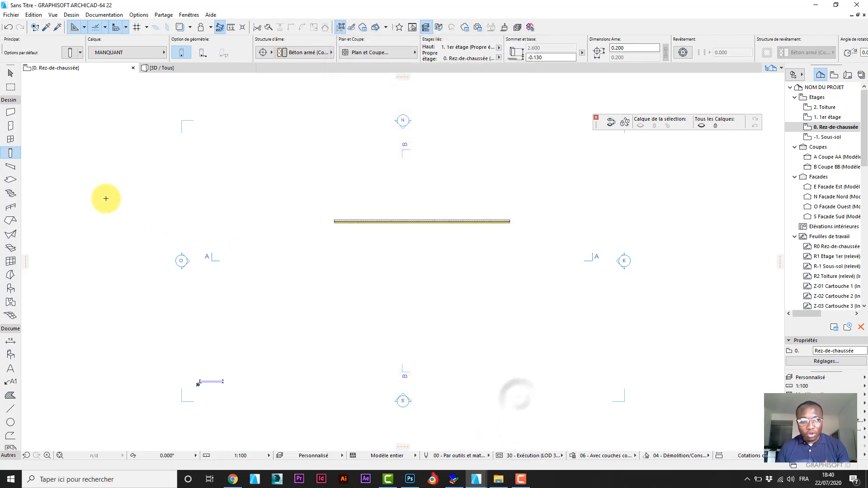
- Set the default layer of the beam tool to 06_Poteau
{"action": "left_click", "coordinate": [11, 167]}
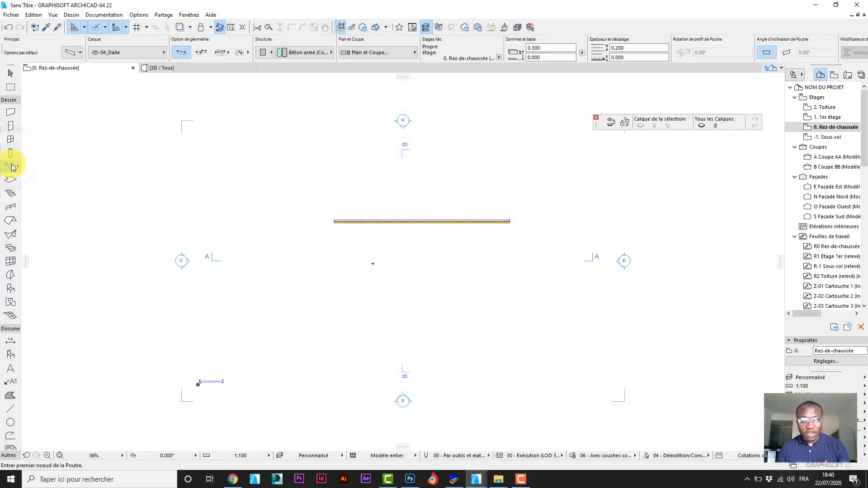
{"action": "double_click", "coordinate": [11, 167]}
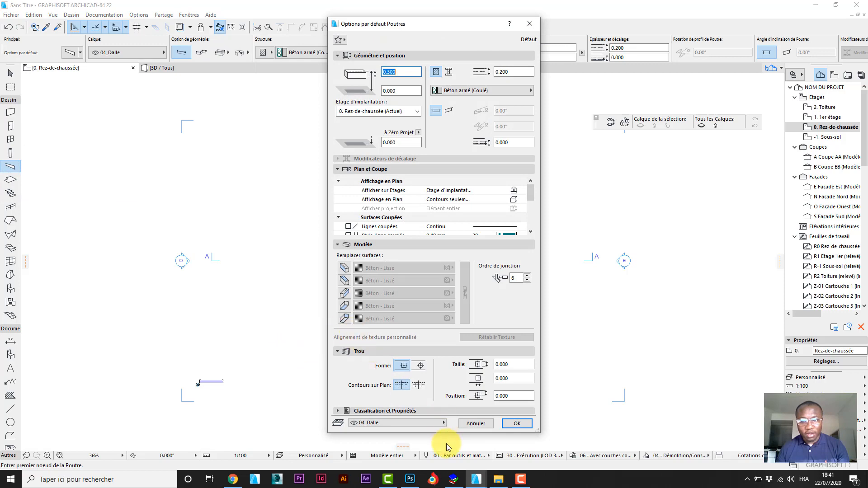
{"action": "left_click", "coordinate": [432, 425]}
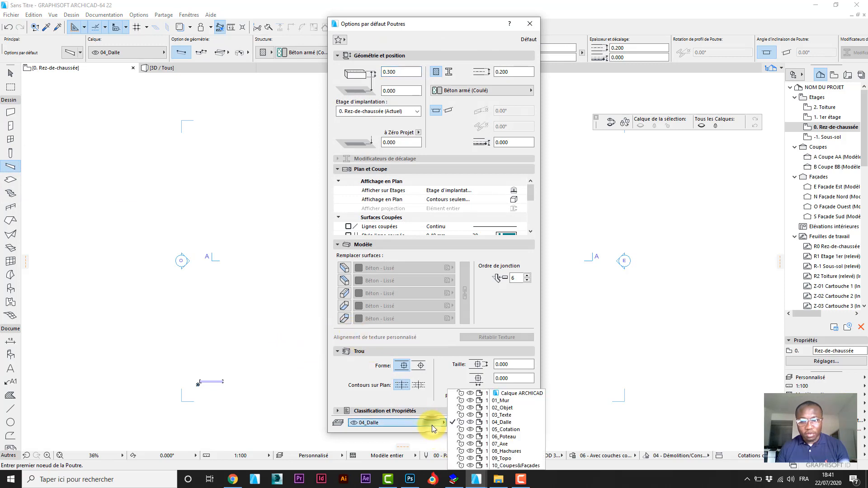
{"action": "left_click", "coordinate": [518, 437]}
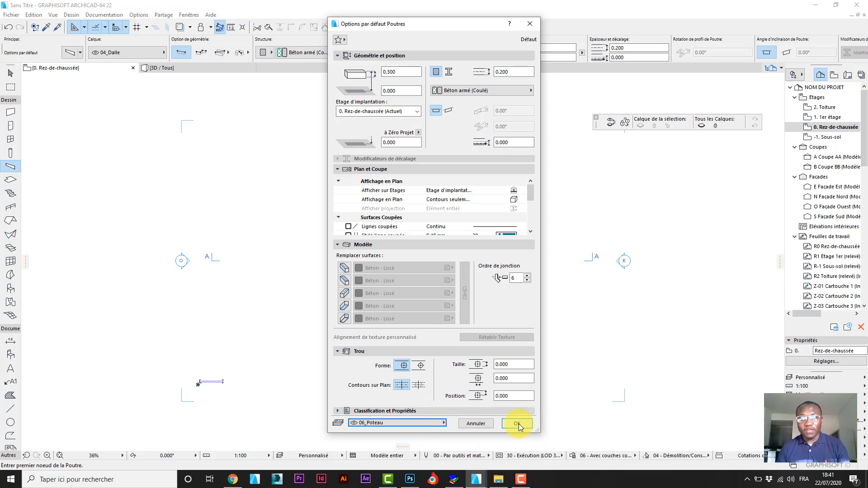
{"action": "left_click", "coordinate": [517, 423]}
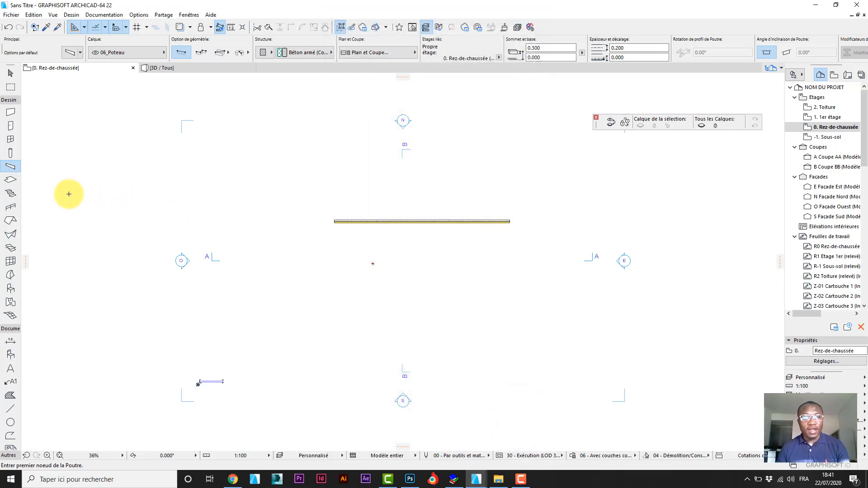
- Set the default layer of the slab tool to 04_Dalle
{"action": "left_click", "coordinate": [10, 181]}
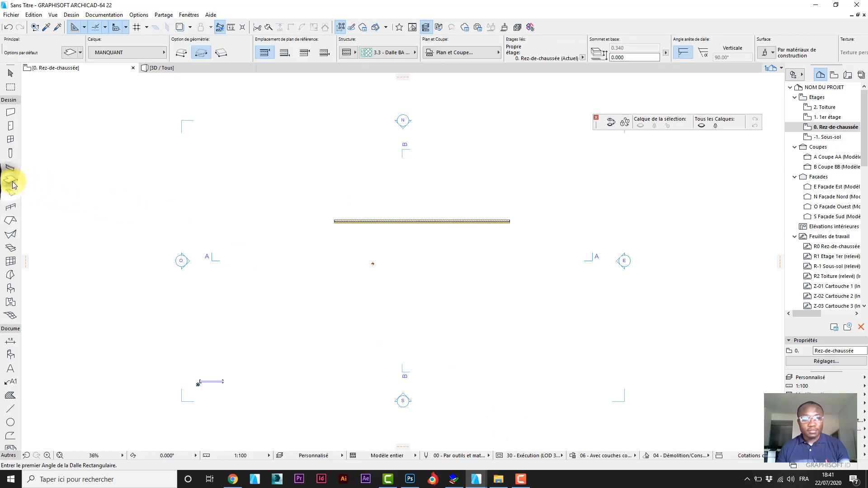
{"action": "double_click", "coordinate": [9, 181]}
{"action": "left_click", "coordinate": [375, 457]}
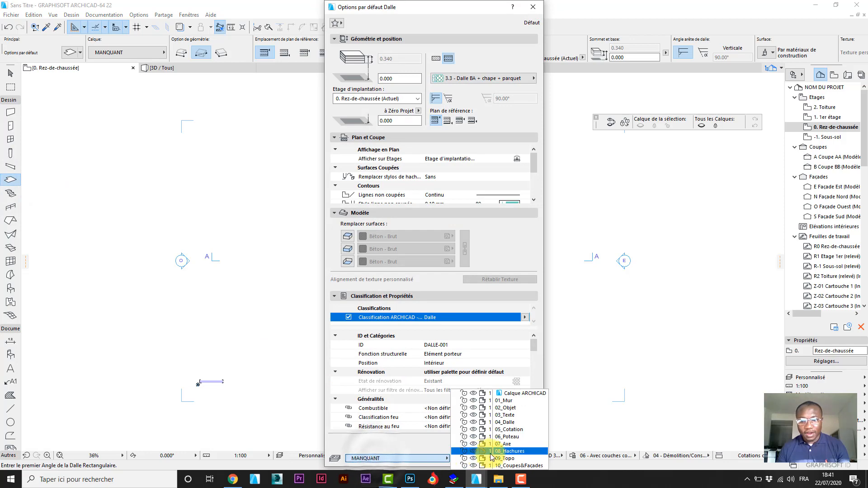
{"action": "left_click", "coordinate": [512, 422]}
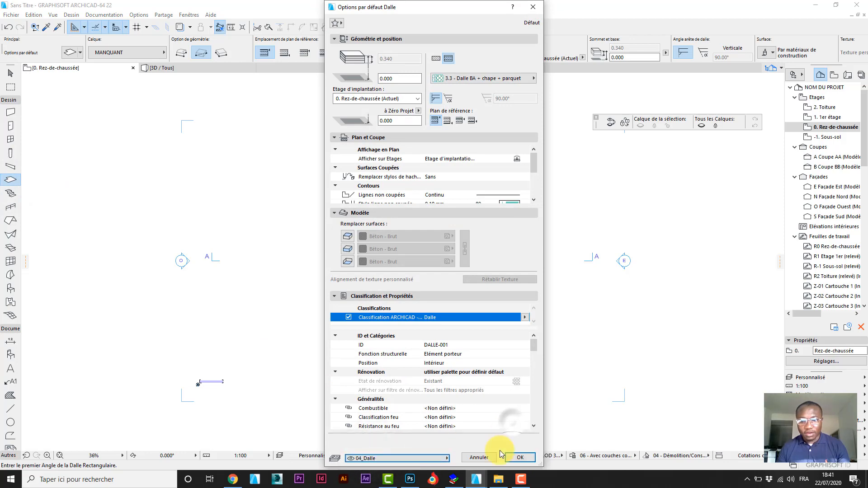
{"action": "left_click", "coordinate": [520, 455]}
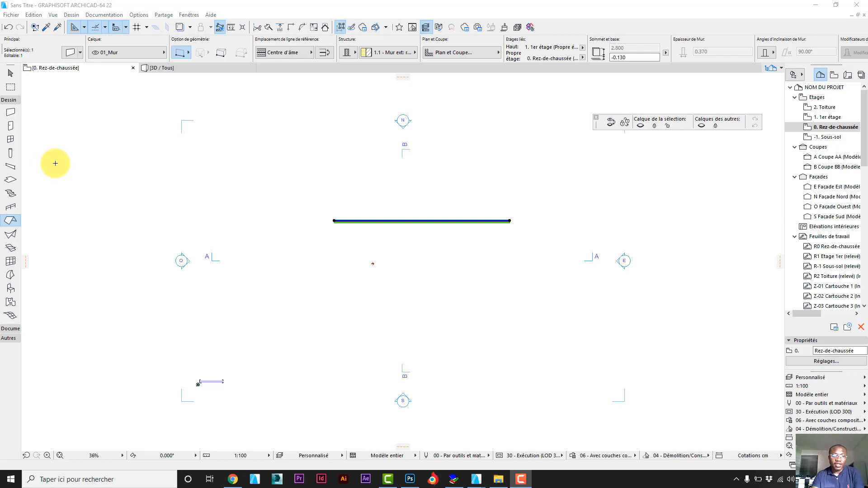
- Set the default layer of the section (Coupe) tool to 10_Coupes&Facades
{"action": "left_click", "coordinate": [13, 225]}
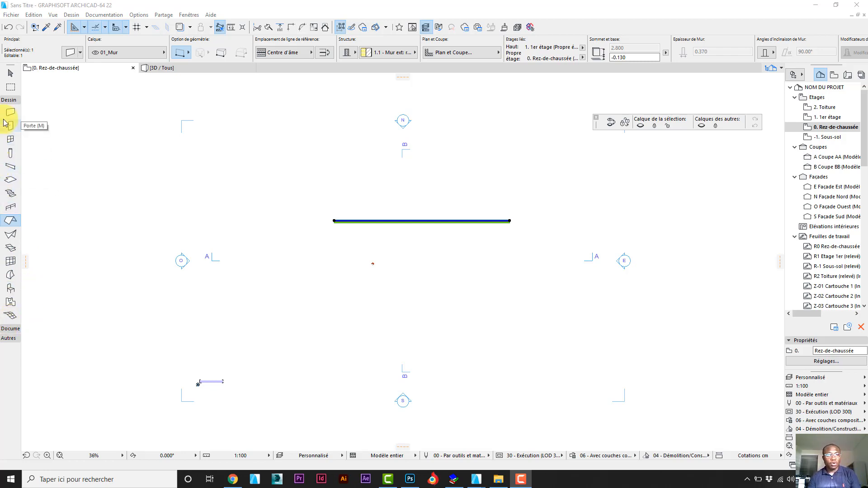
{"action": "left_click", "coordinate": [9, 99]}
{"action": "left_click", "coordinate": [13, 110]}
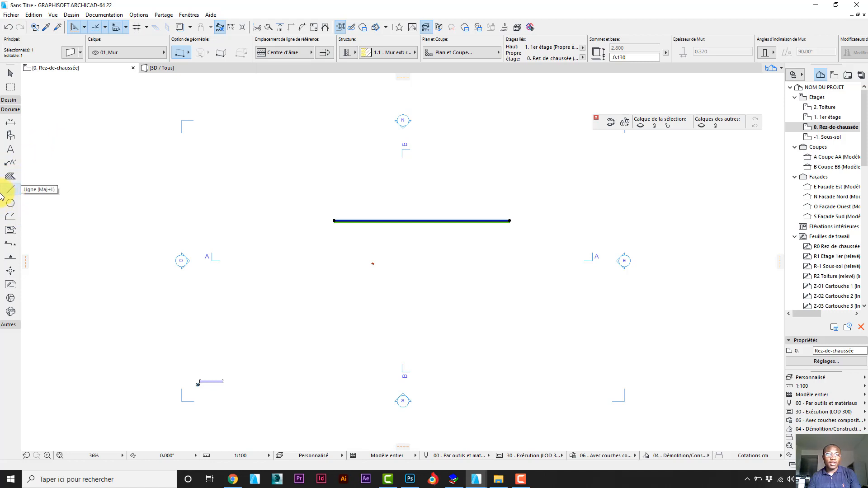
{"action": "double_click", "coordinate": [11, 245]}
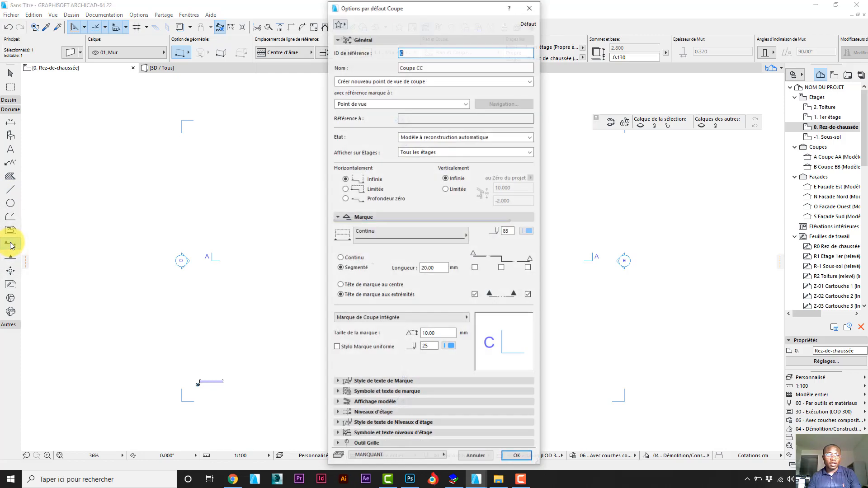
{"action": "left_click", "coordinate": [421, 455]}
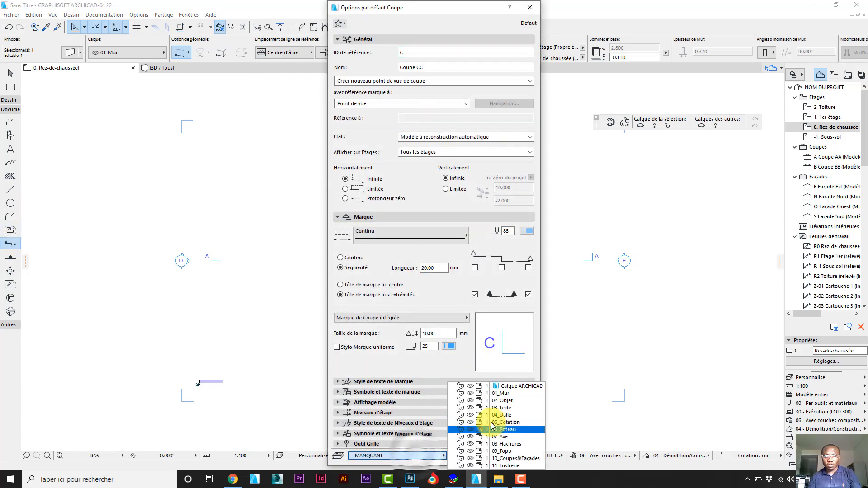
{"action": "left_click", "coordinate": [479, 458]}
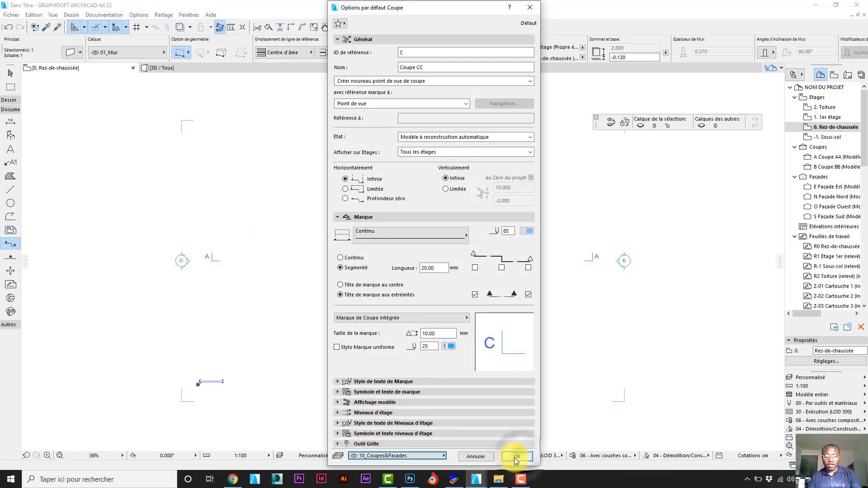
{"action": "left_click", "coordinate": [515, 457]}
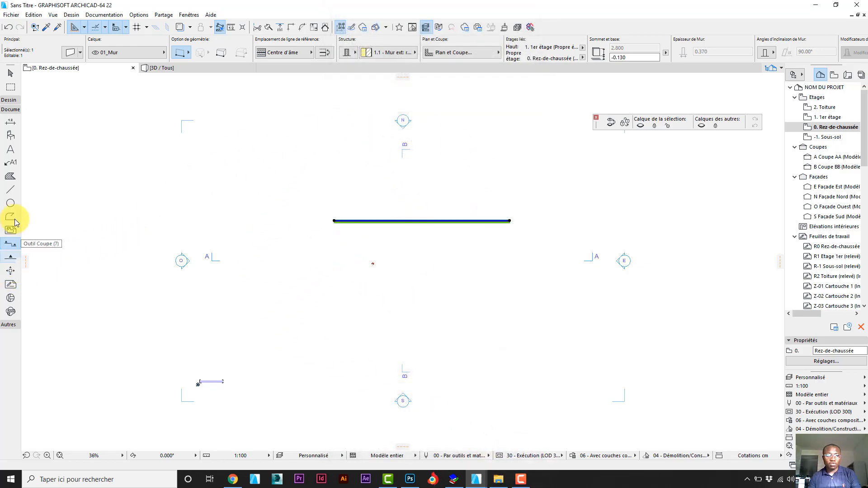
- Collapse the documentation tools and open the layer settings for the model views
{"action": "left_click", "coordinate": [10, 110]}
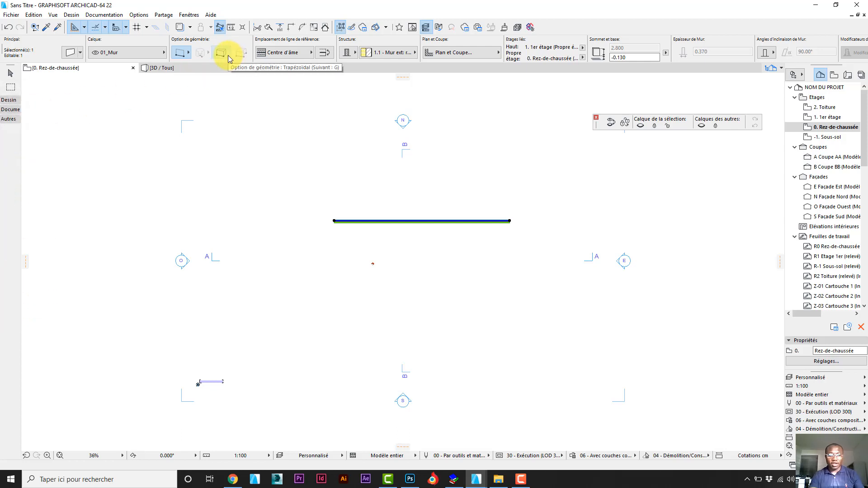
{"action": "key", "text": "ctrl+l"}
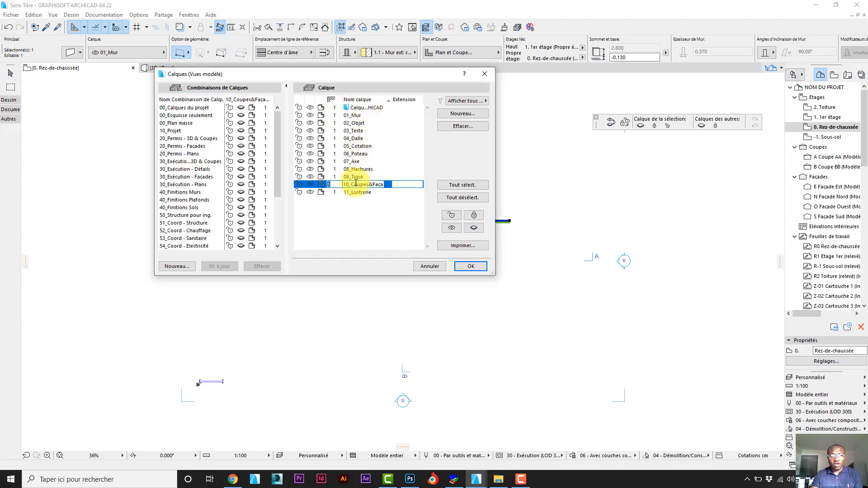